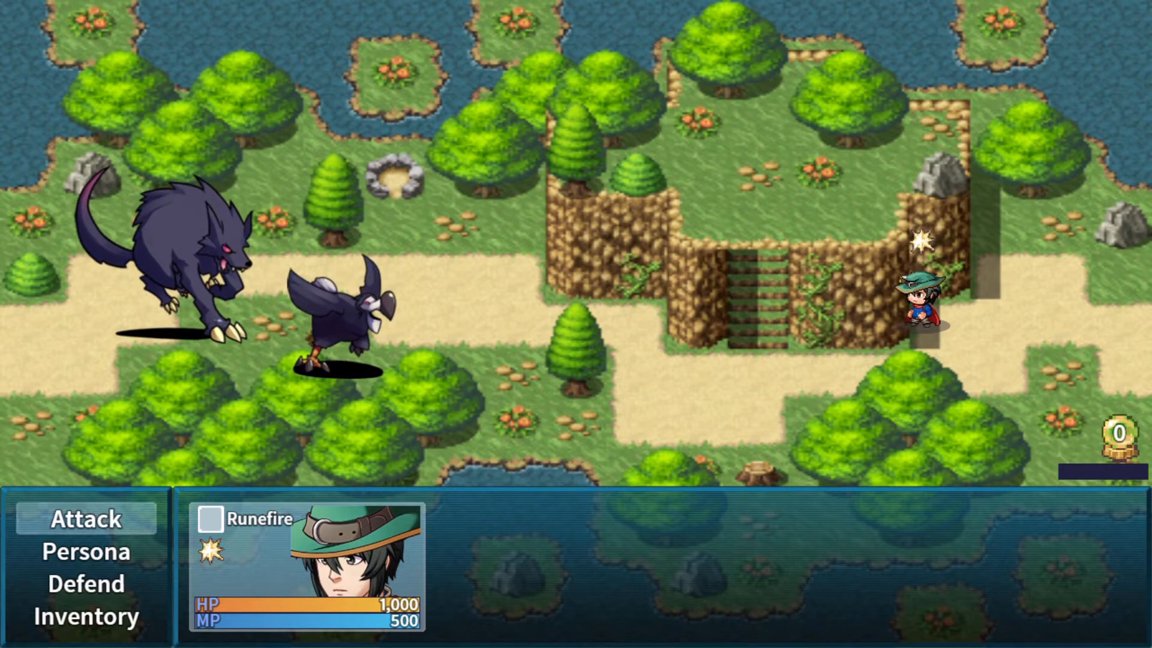
# - Compare the Torrent Shot and Primal Force Persona skills, and cast Torrent Shot on Lv99 Tempest Fenrir
pyautogui.press('Down')
pyautogui.press('Return')
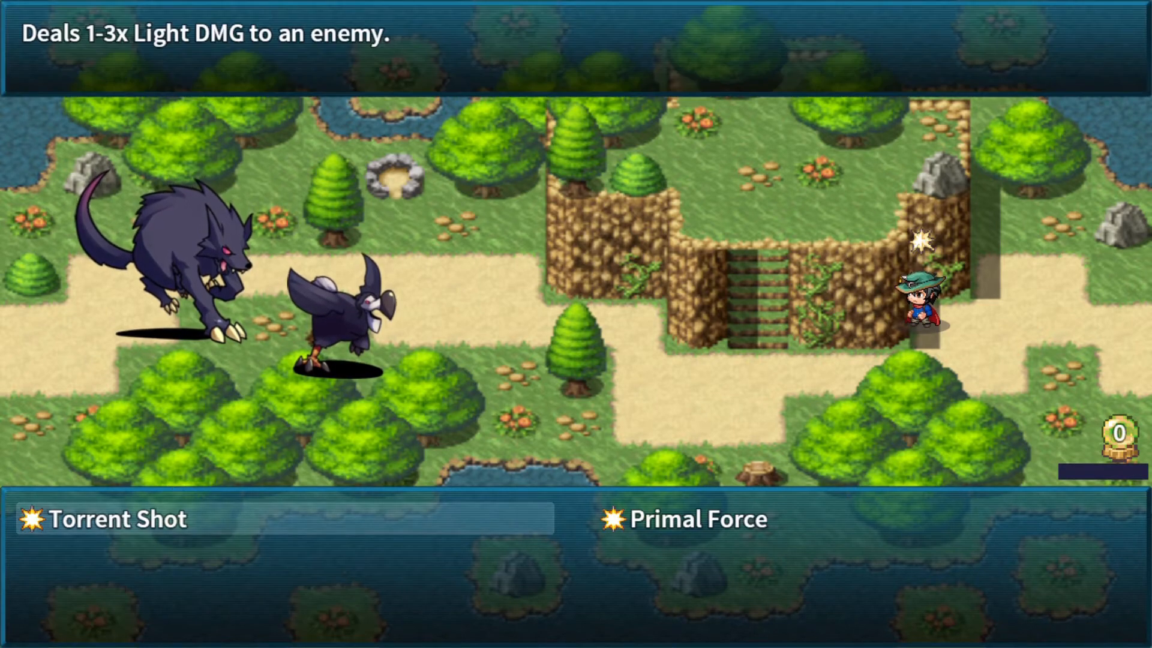
pyautogui.press('Right')
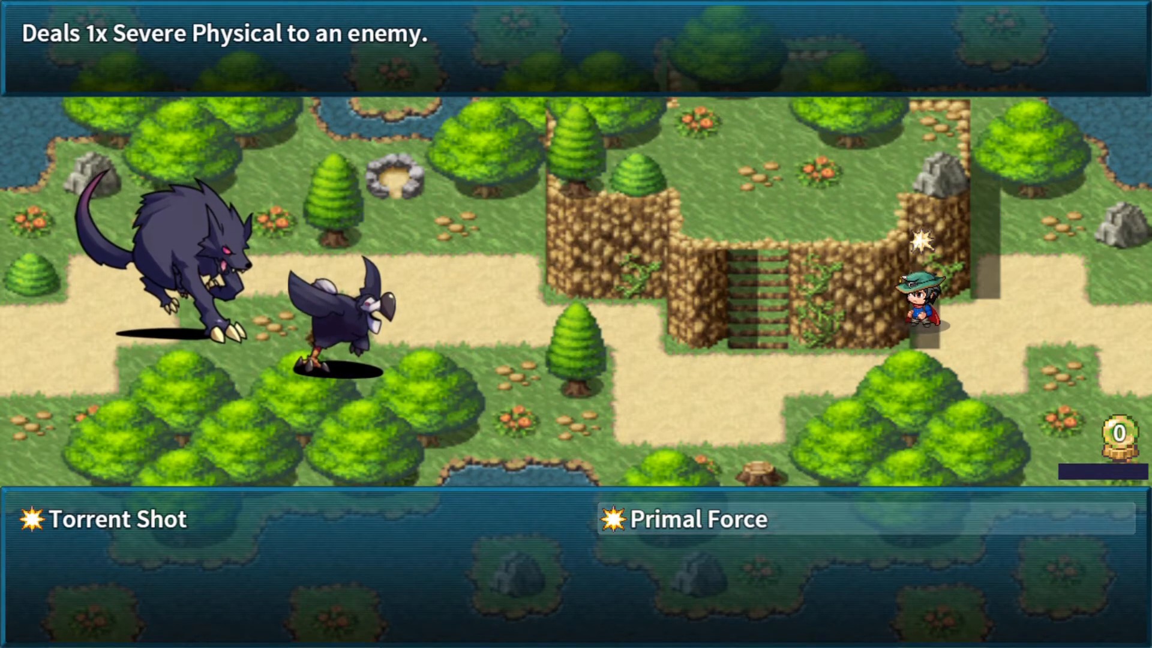
pyautogui.press('Left')
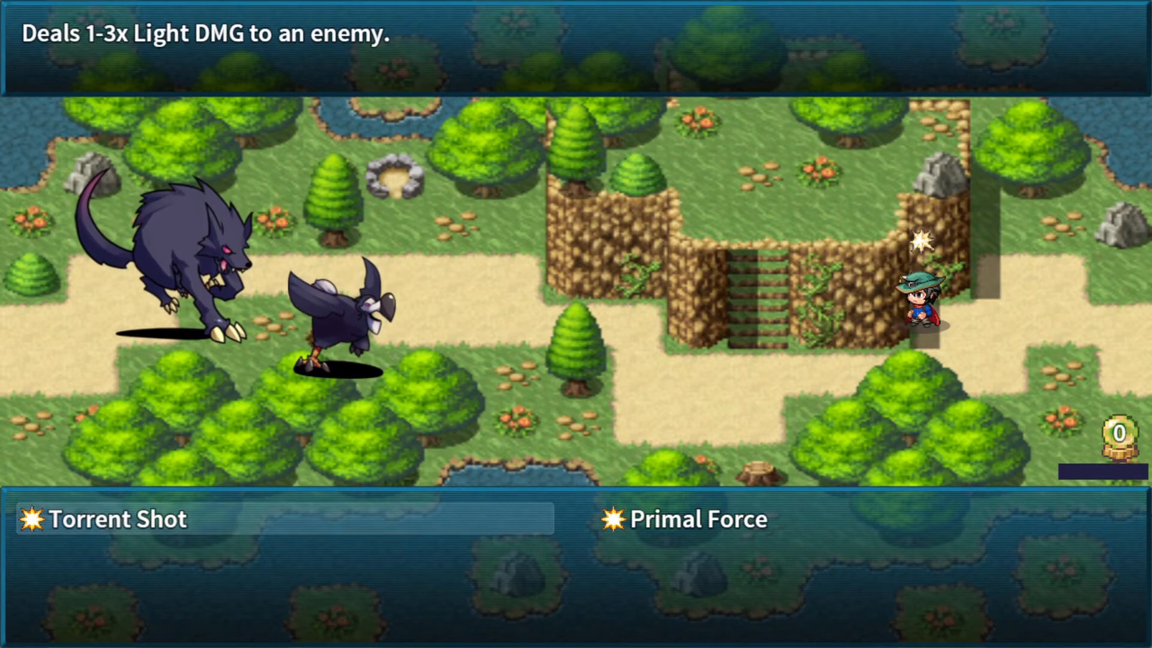
pyautogui.press('Return')
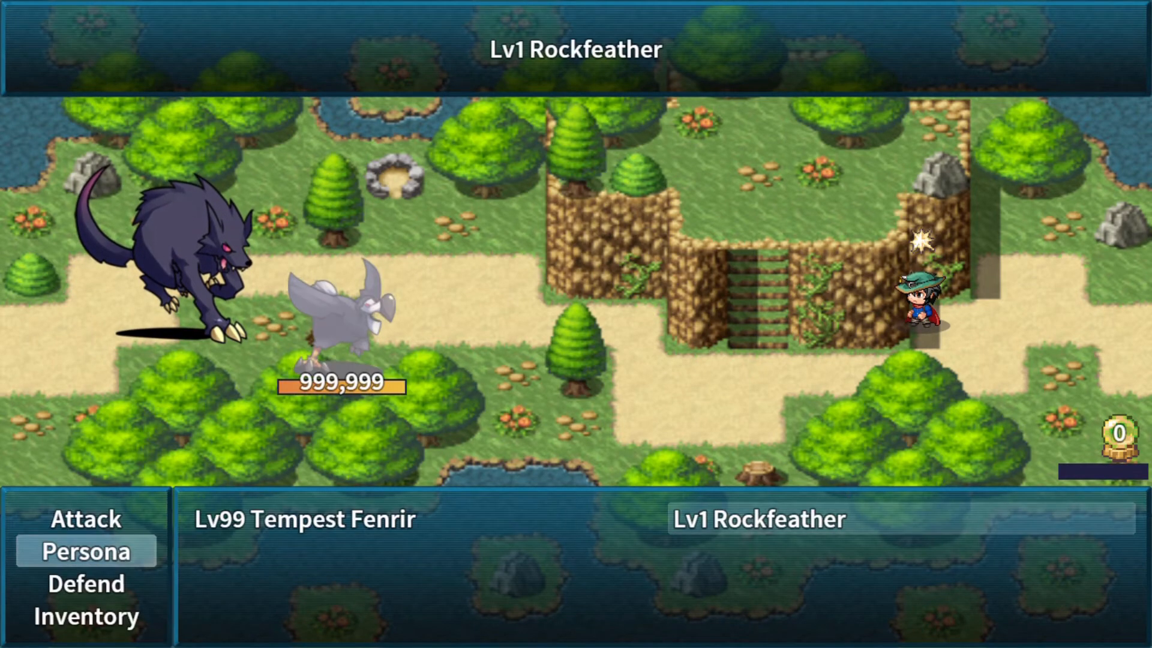
pyautogui.press('Left')
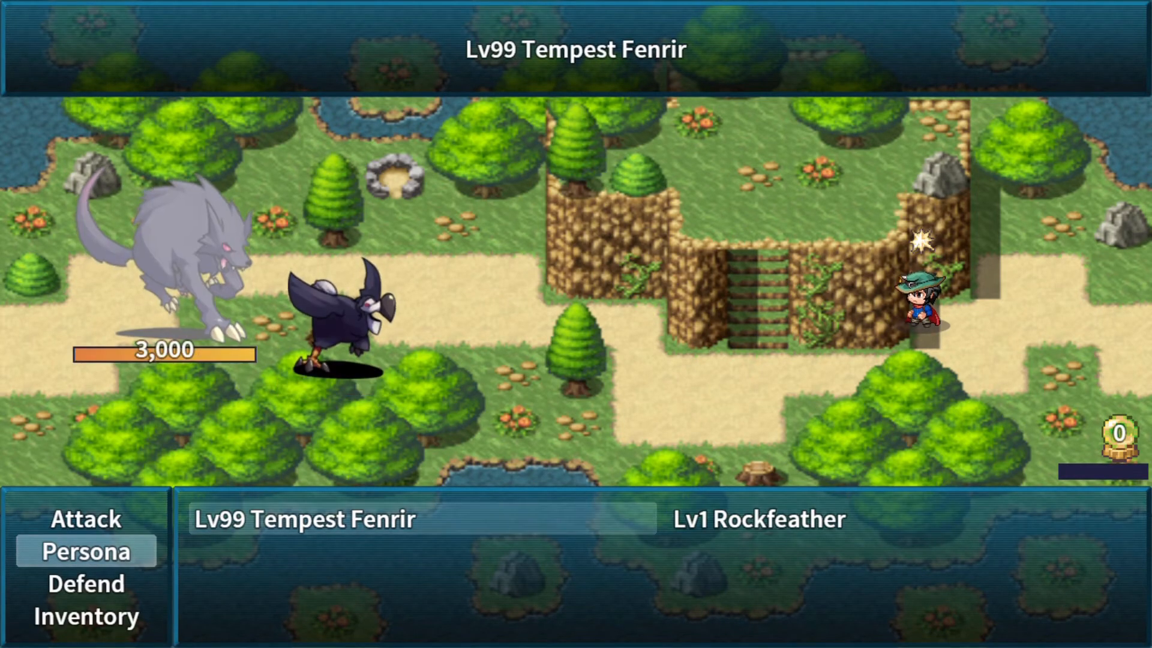
pyautogui.press('Return')
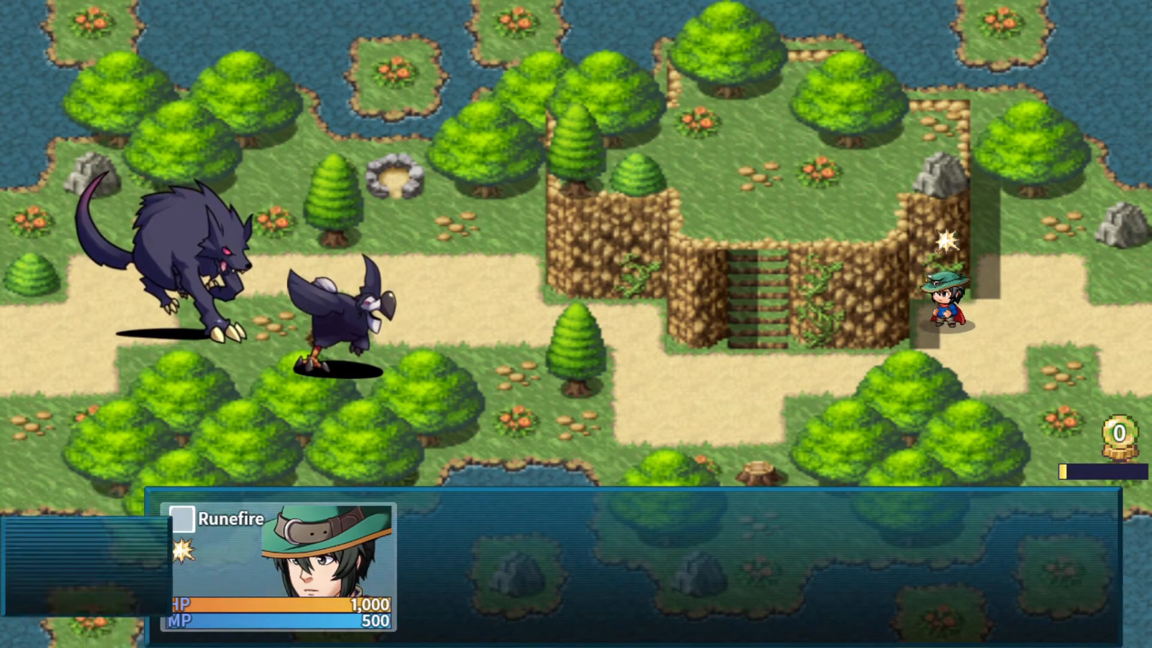
# - Cast the Persona skill Torrent Shot repeatedly over several battle turns to test its random number of hits
pyautogui.press('Return')
pyautogui.press('Return')
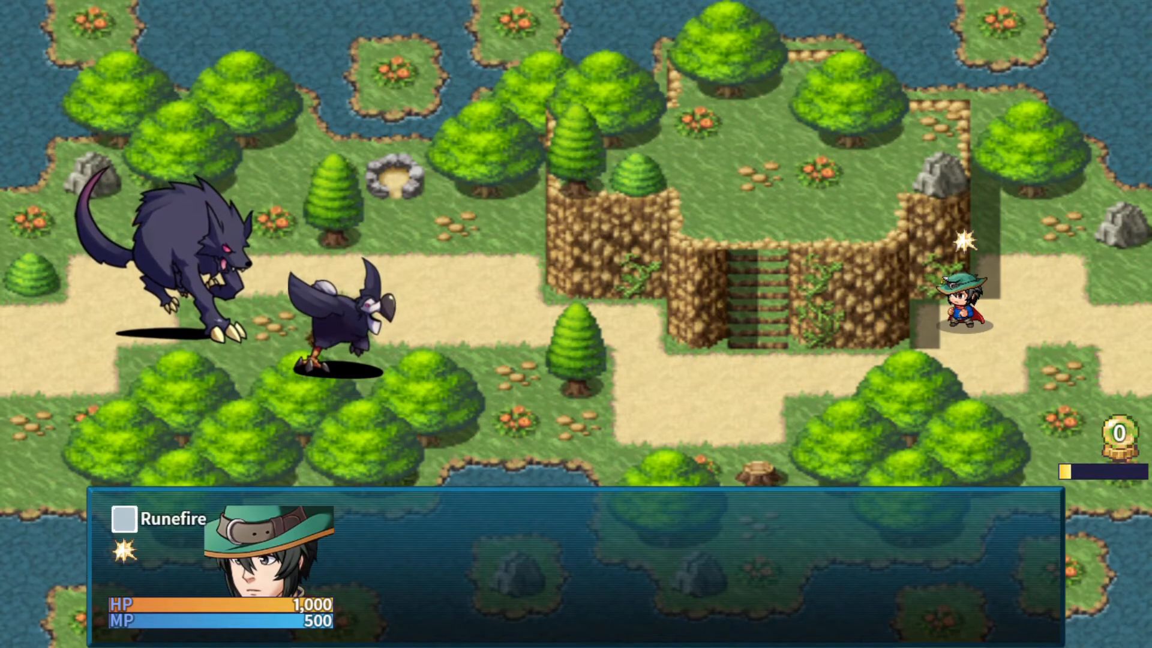
pyautogui.press('Return')
pyautogui.press('Return')
pyautogui.press('Left')
pyautogui.press('Return')
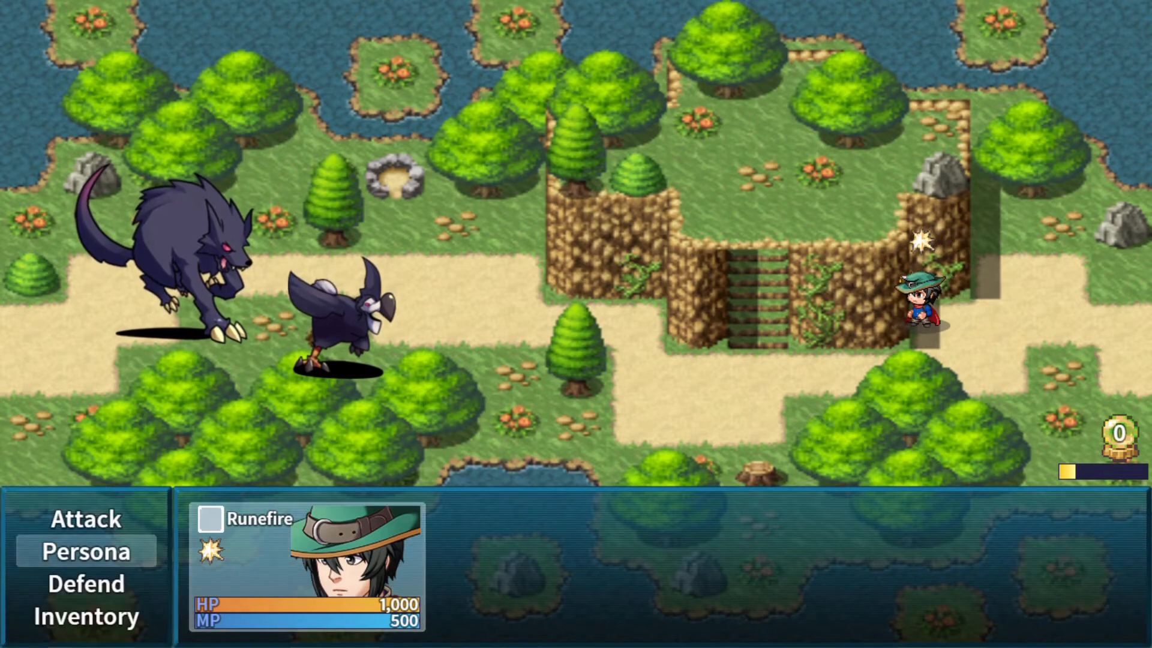
pyautogui.press('Return')
pyautogui.press('Return')
pyautogui.press('Return')
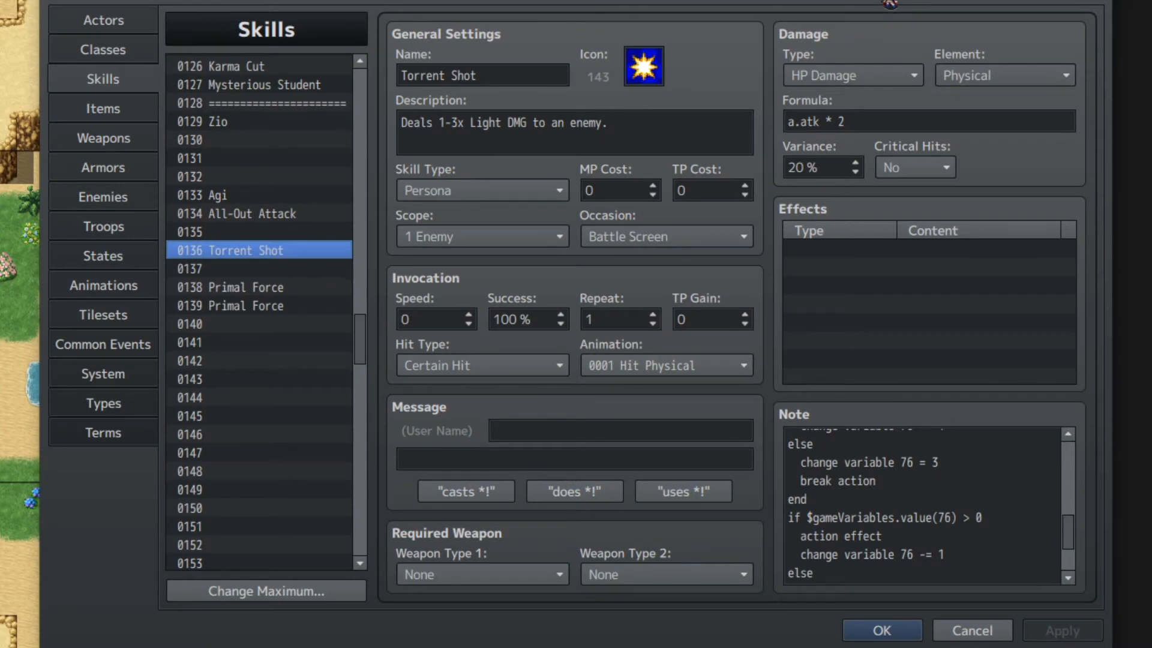
# - Review the Torrent Shot skill's description, scope, repeat, hit type and damage formula in the RPG Maker database
pyautogui.tripleClick(638, 123)
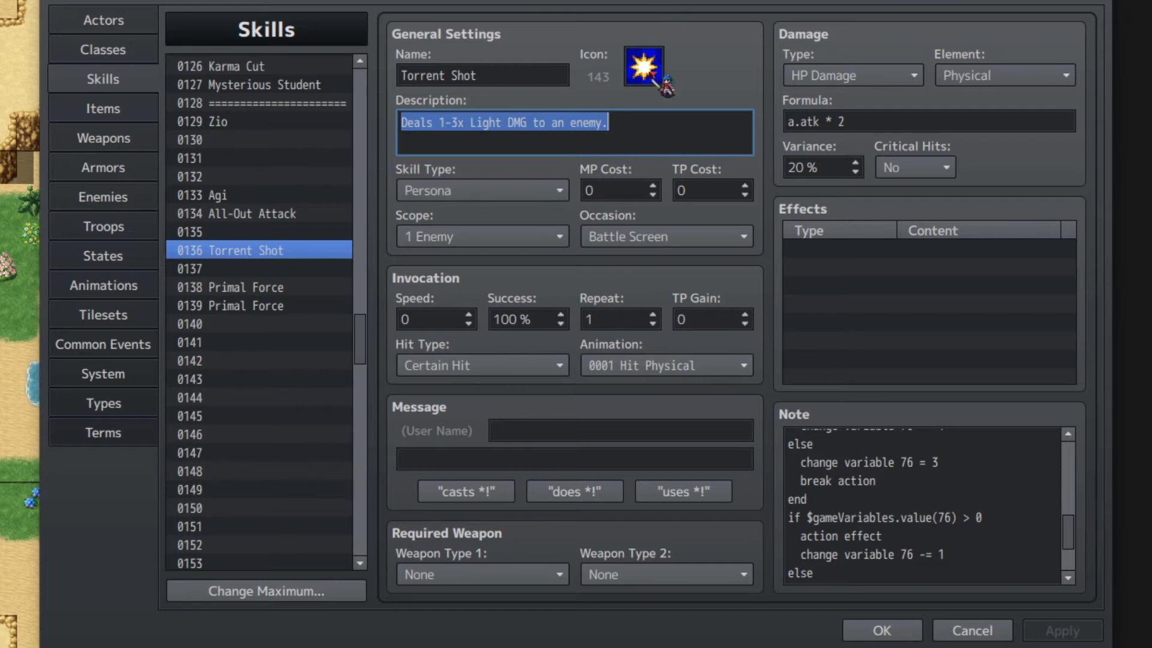
pyautogui.click(487, 239)
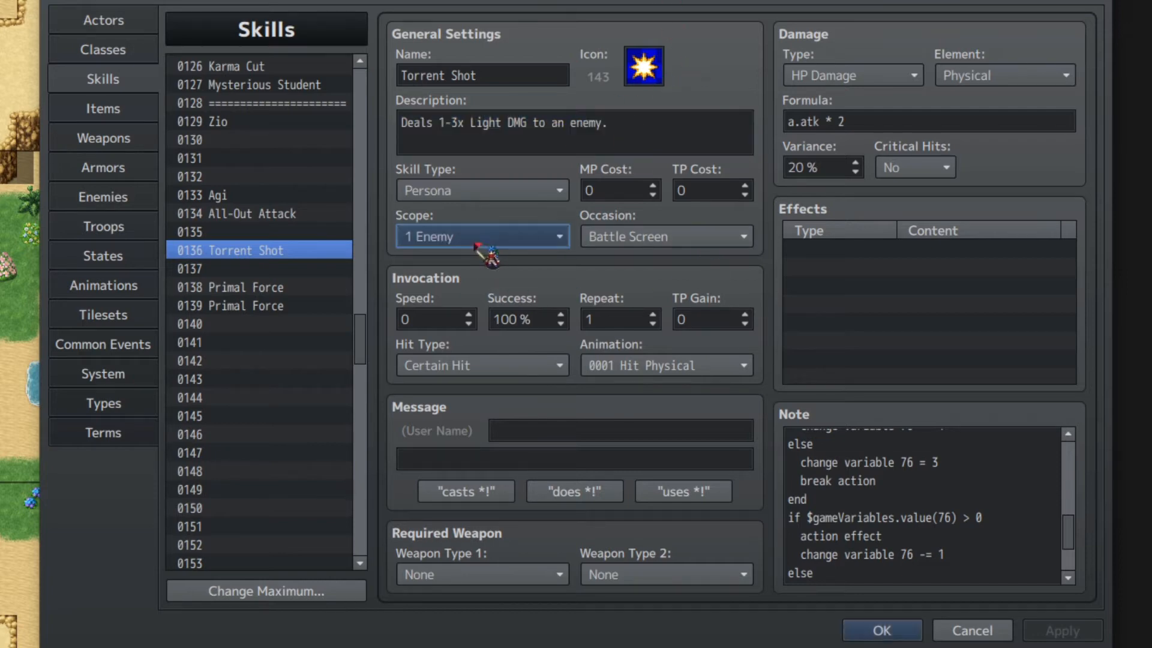
pyautogui.click(417, 240)
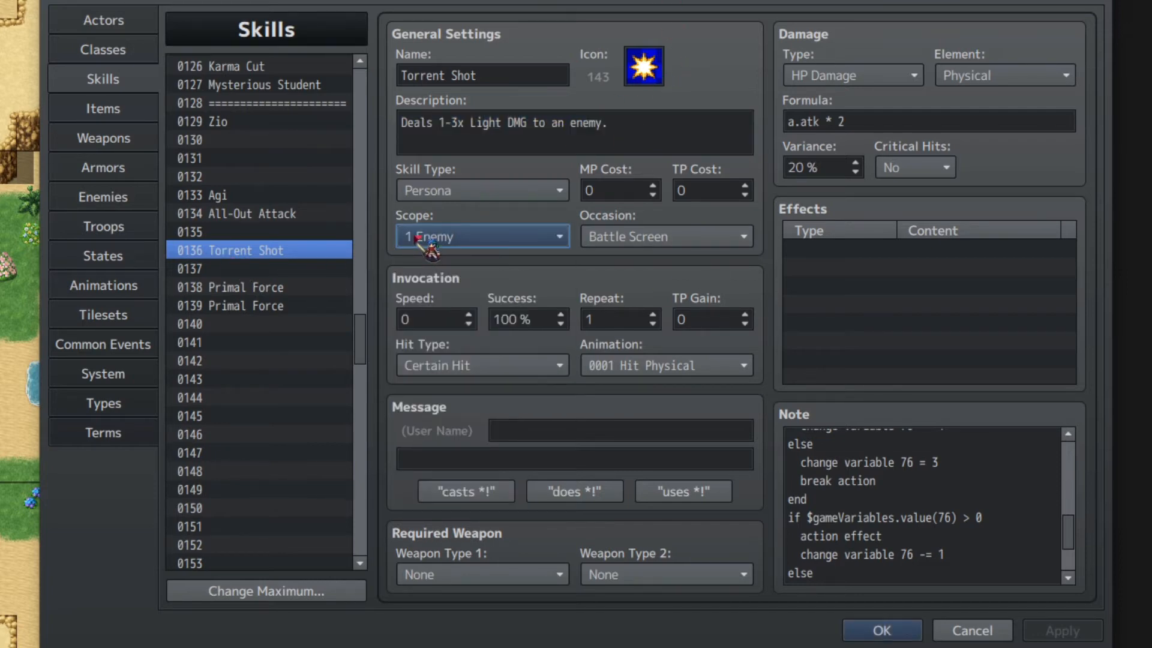
pyautogui.click(591, 319)
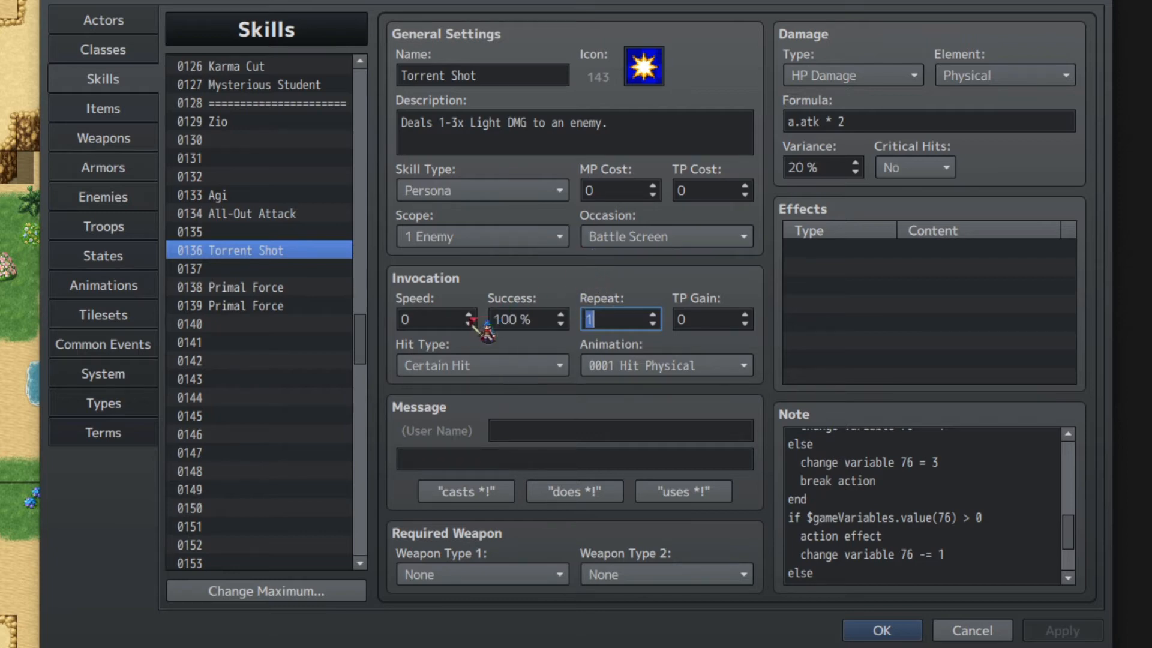
pyautogui.click(448, 363)
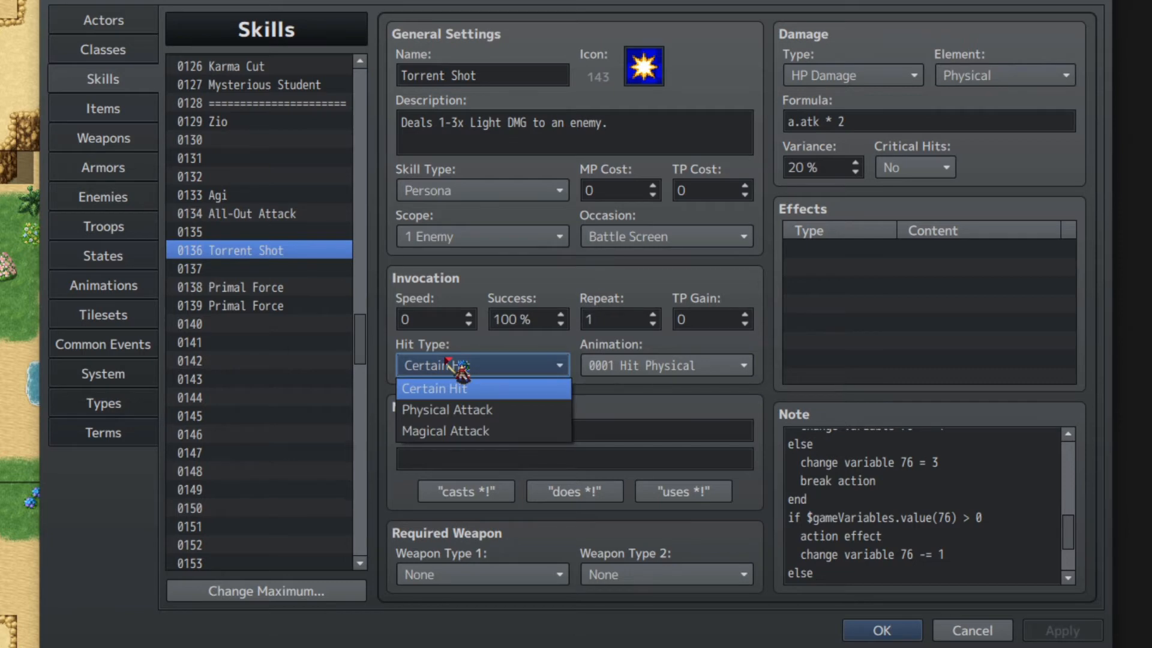
pyautogui.click(448, 363)
pyautogui.scroll(5, 942, 487)
pyautogui.scroll(-5, 942, 487)
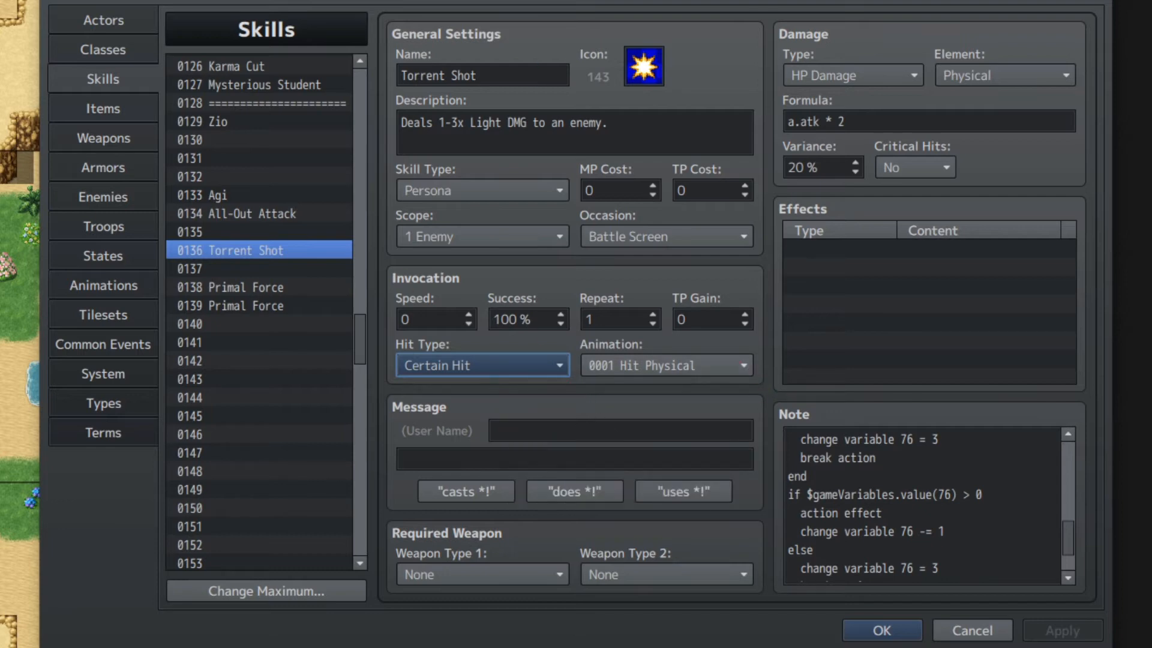
pyautogui.click(788, 121)
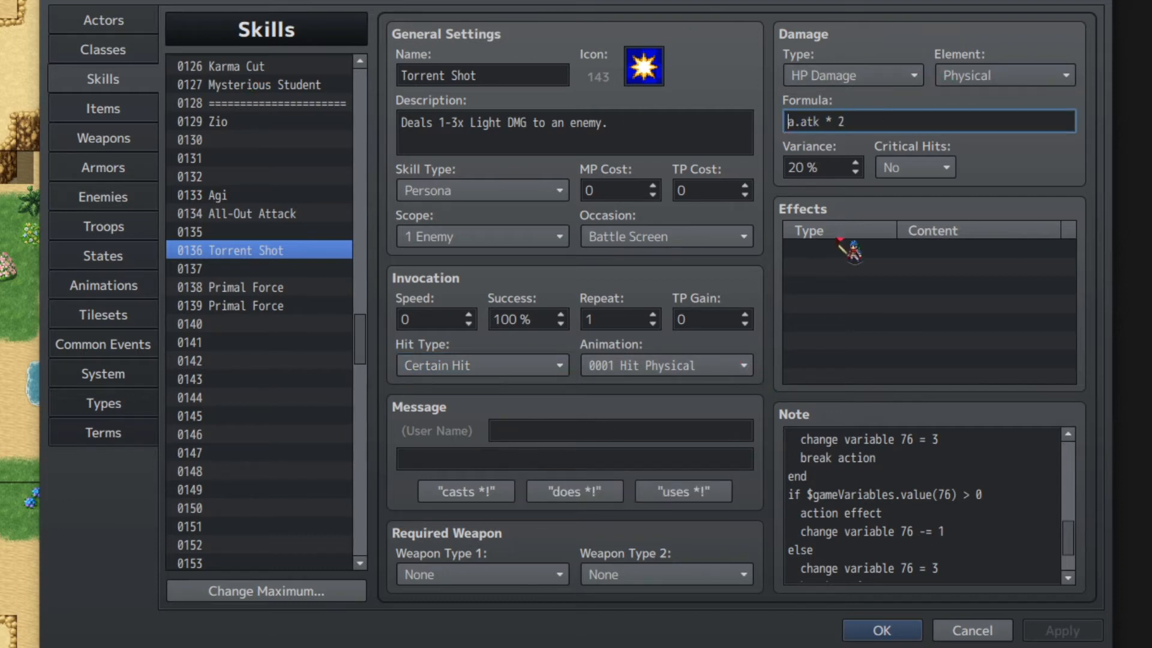
# - Read the start of the Torrent Shot note, covering the setup action and target action blocks
pyautogui.scroll(5, 976, 462)
pyautogui.scroll(1, 977, 462)
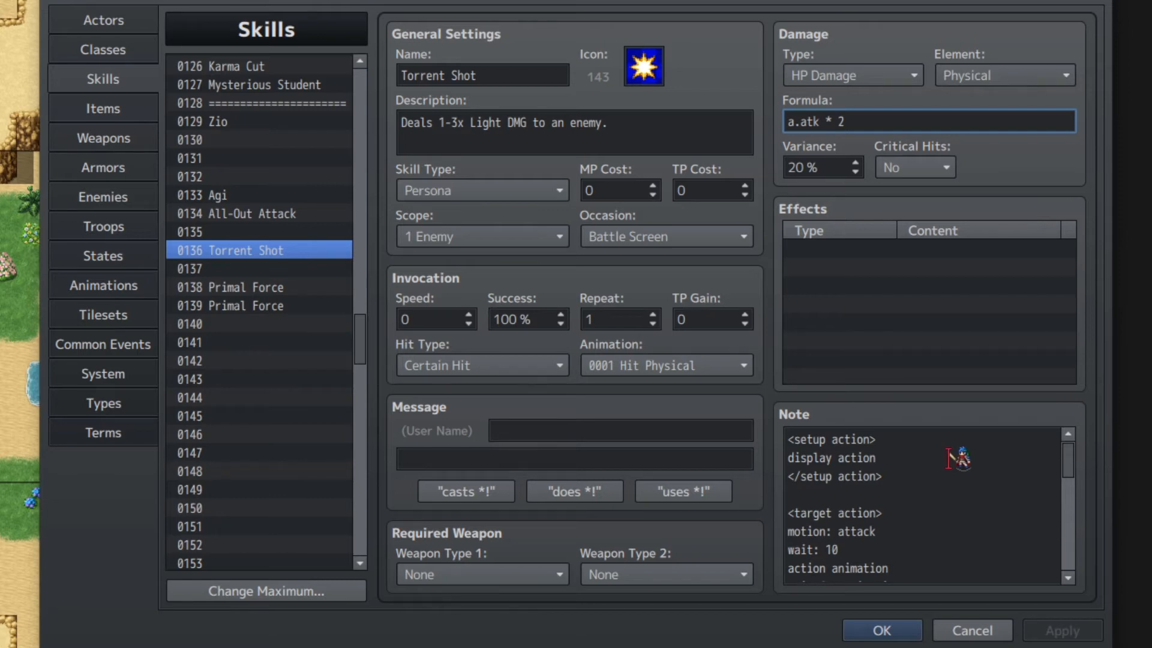
pyautogui.scroll(-2, 954, 510)
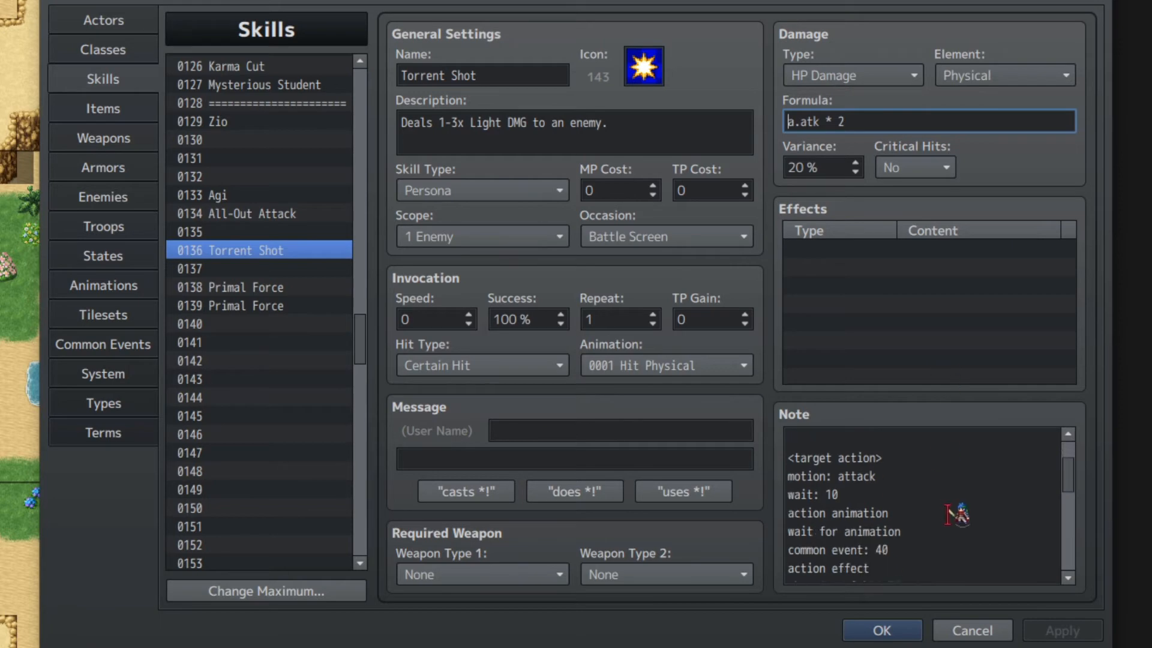
# - Open the common event 0040 RANDOMIZATION and examine its Control Variables command for the Potential Attacks variable
pyautogui.click(66, 349)
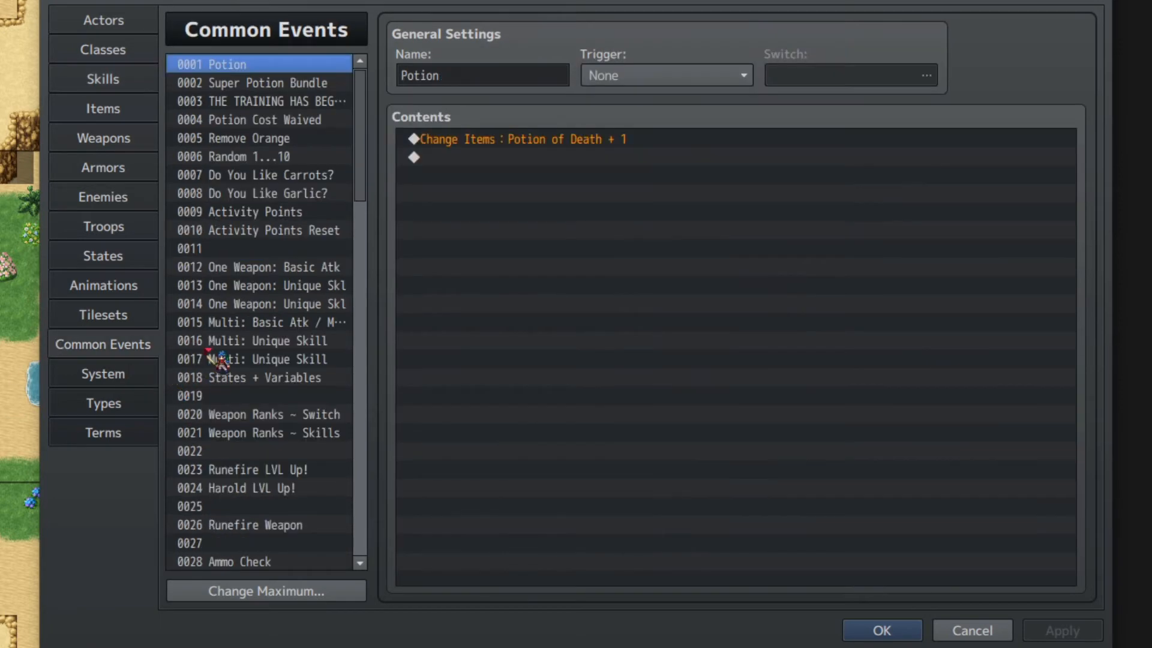
pyautogui.scroll(-8, 227, 348)
pyautogui.click(222, 362)
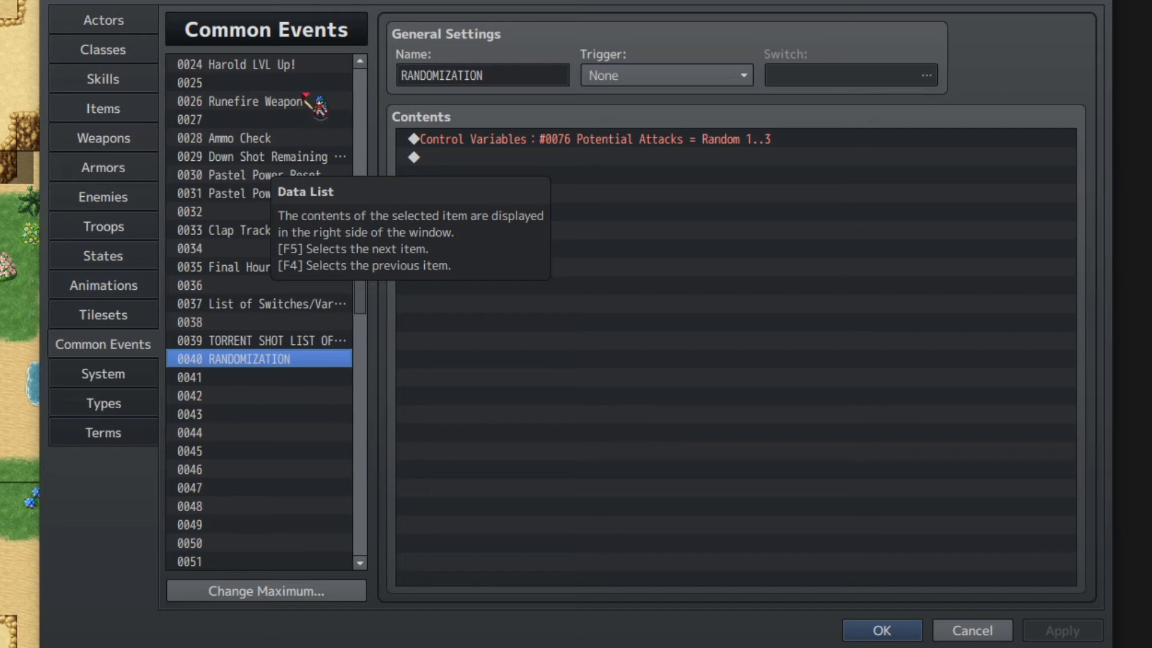
pyautogui.click(436, 141)
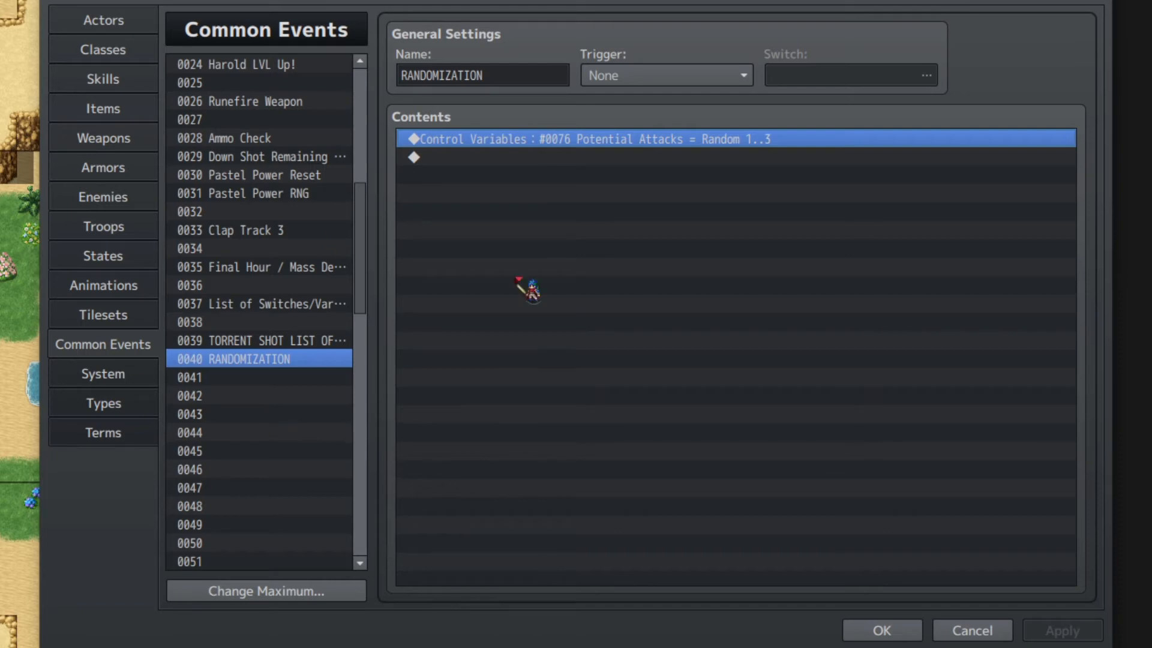
pyautogui.click(534, 199)
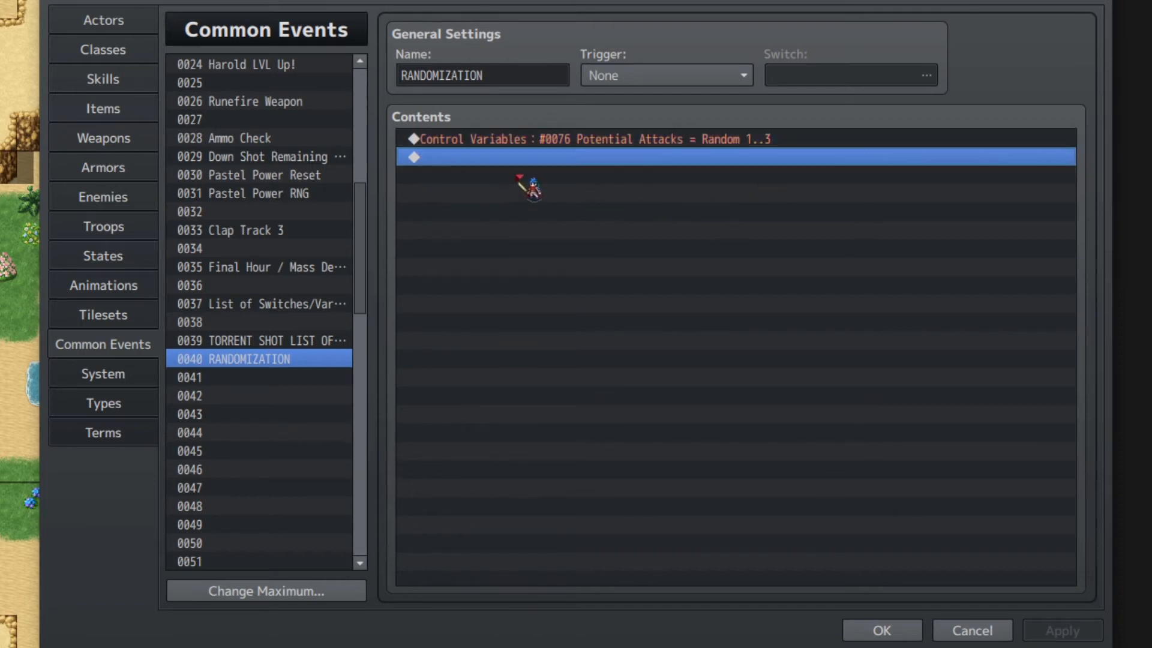
pyautogui.click(628, 137)
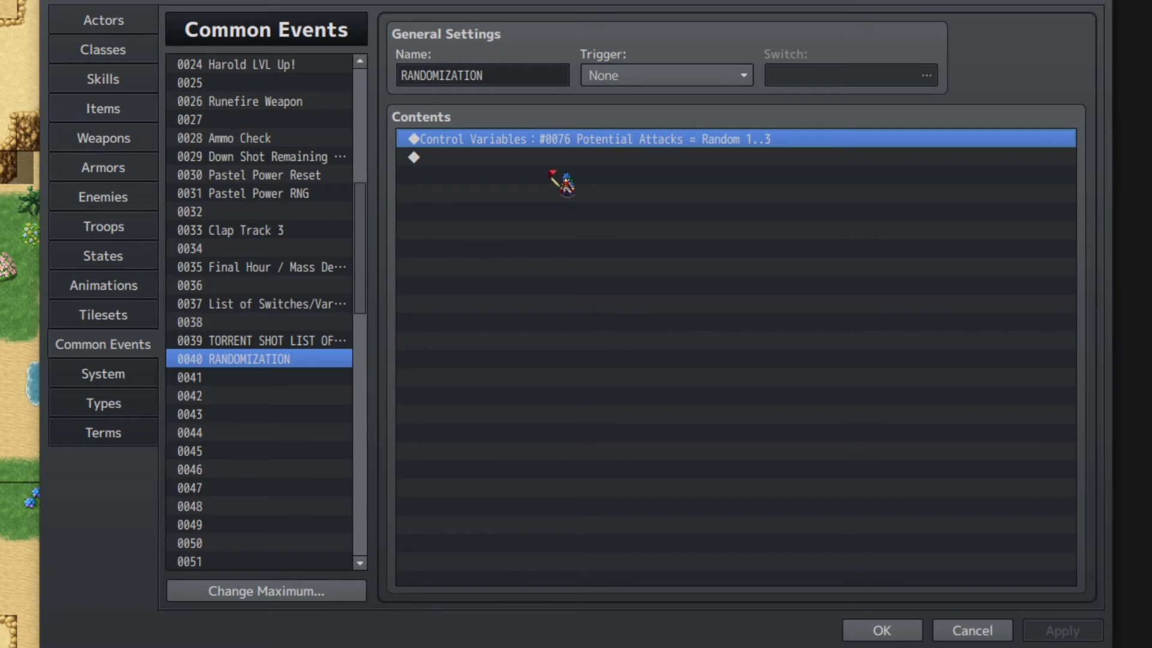
# - Return to the Torrent Shot skill and highlight the "common event: 40" line in its note
pyautogui.click(114, 76)
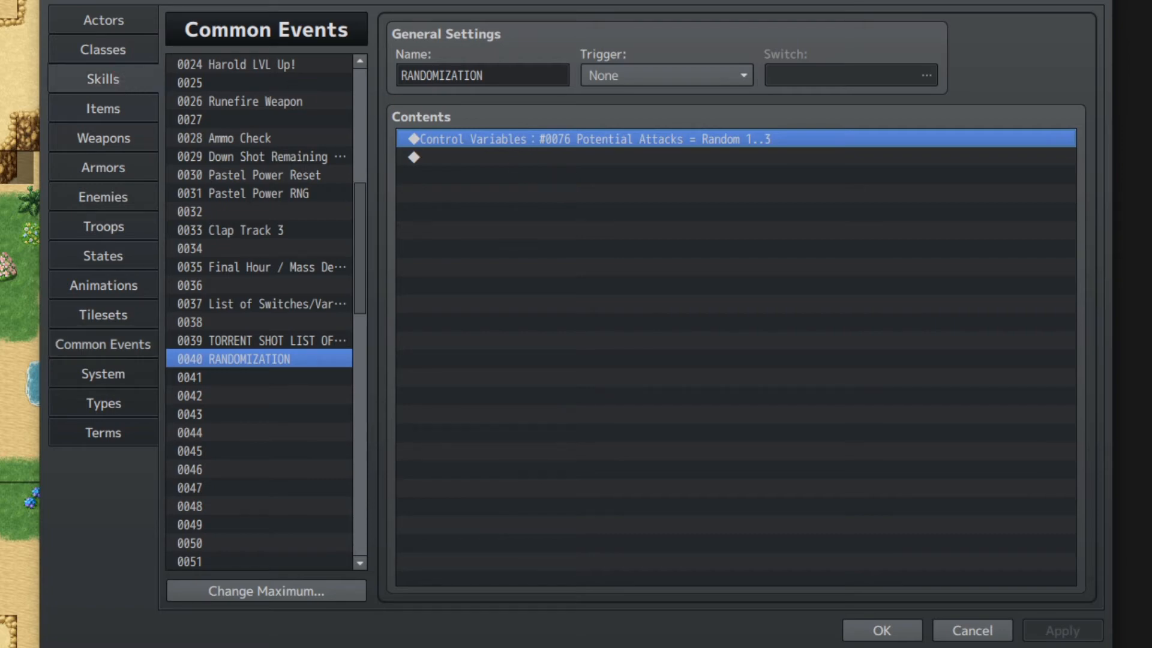
pyautogui.scroll(-3, 953, 468)
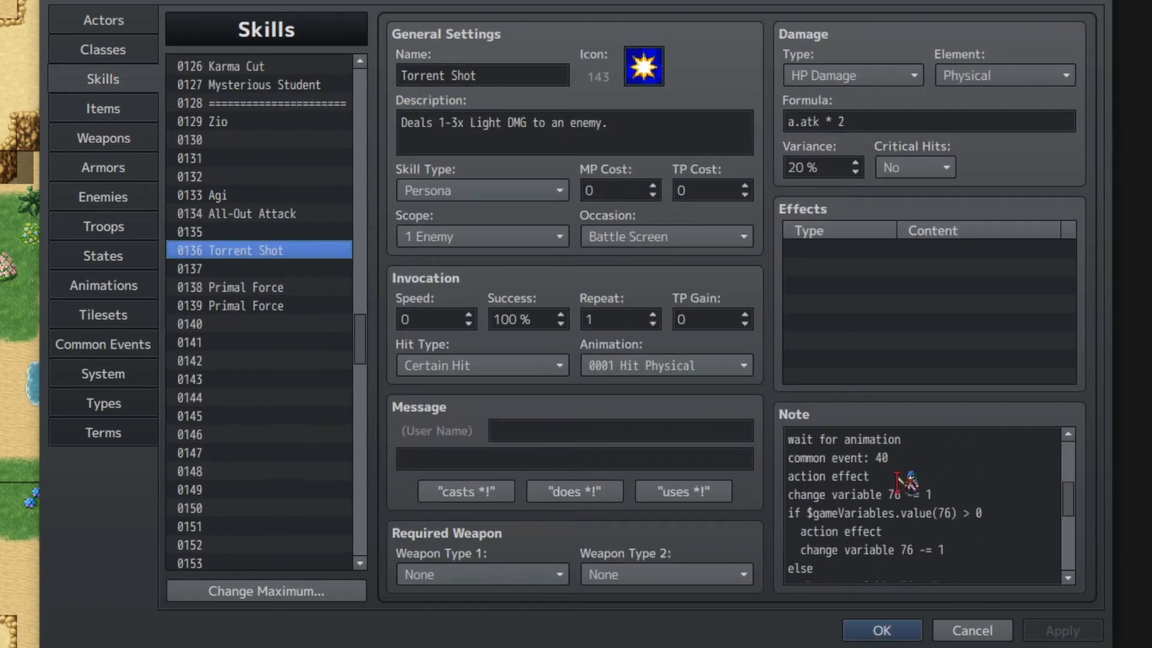
pyautogui.doubleClick(881, 458)
pyautogui.moveTo(878, 462); pyautogui.dragTo(780, 463)
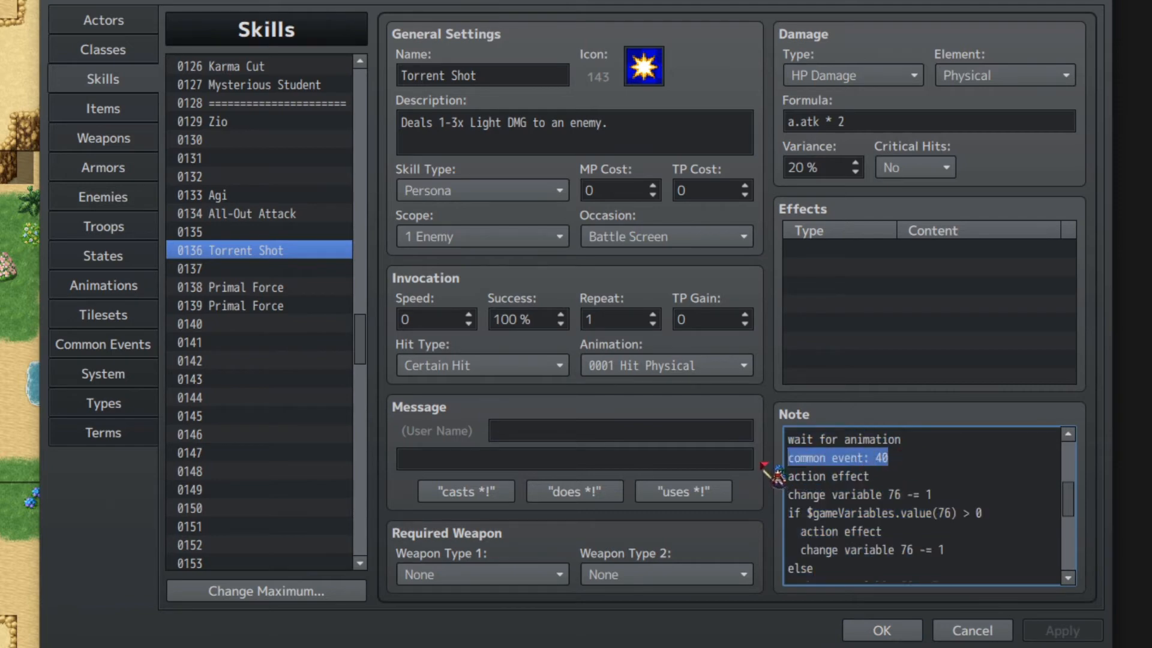
# - Examine the wait and animation lines that precede the common event call in the skill's note
pyautogui.scroll(1, 996, 480)
pyautogui.scroll(2, 960, 472)
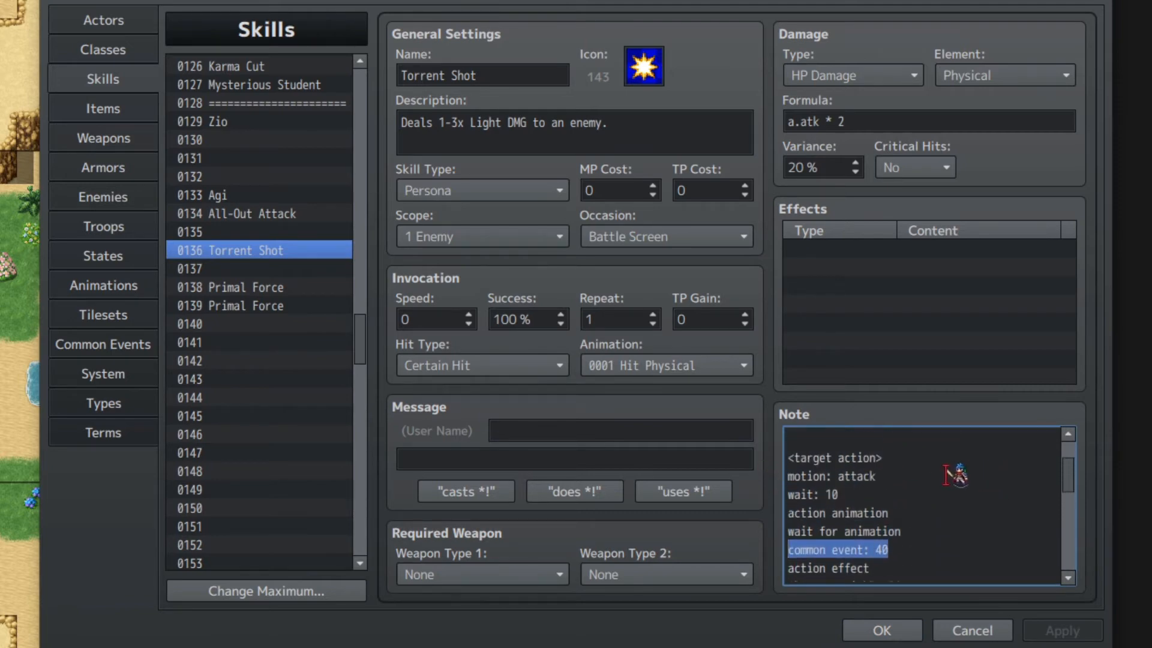
pyautogui.scroll(-2, 887, 495)
pyautogui.moveTo(829, 458); pyautogui.dragTo(935, 497)
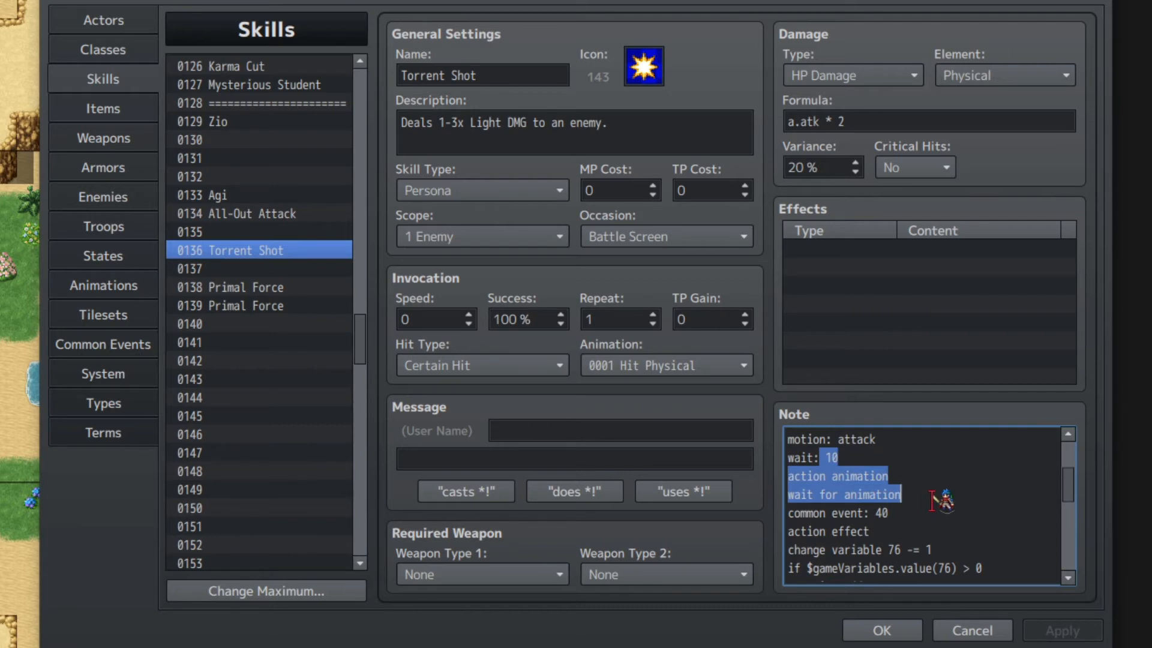
pyautogui.click(933, 496)
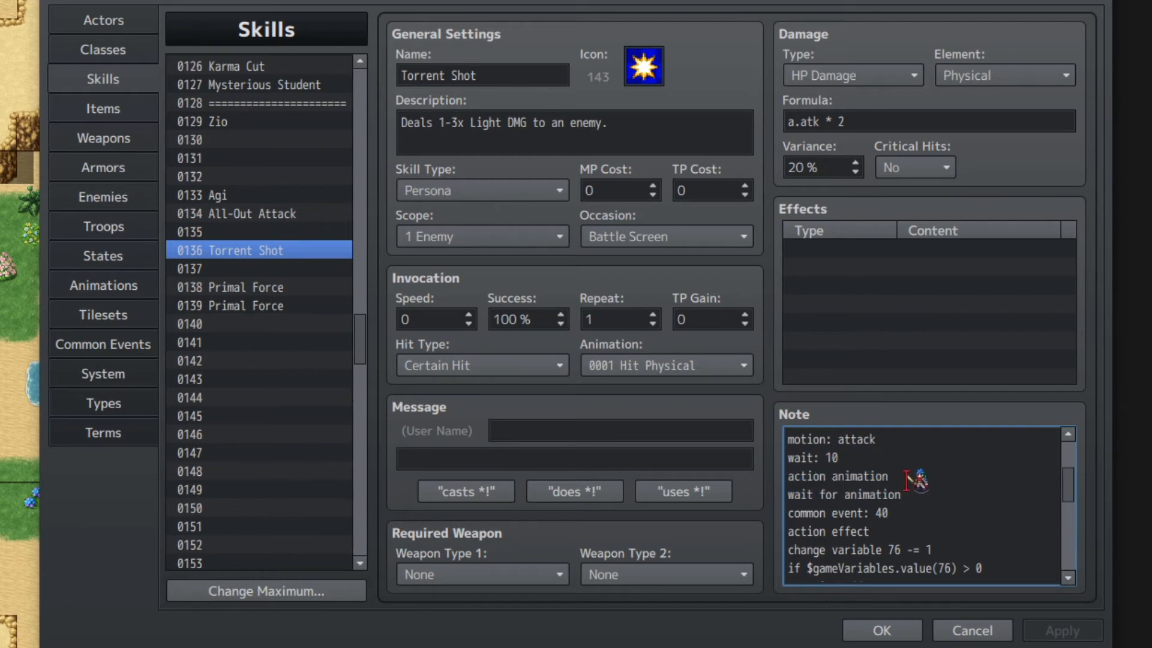
# - Highlight the "action effect" line directly after "common event: 40" in the skill's note
pyautogui.scroll(-1, 905, 481)
pyautogui.click(886, 486)
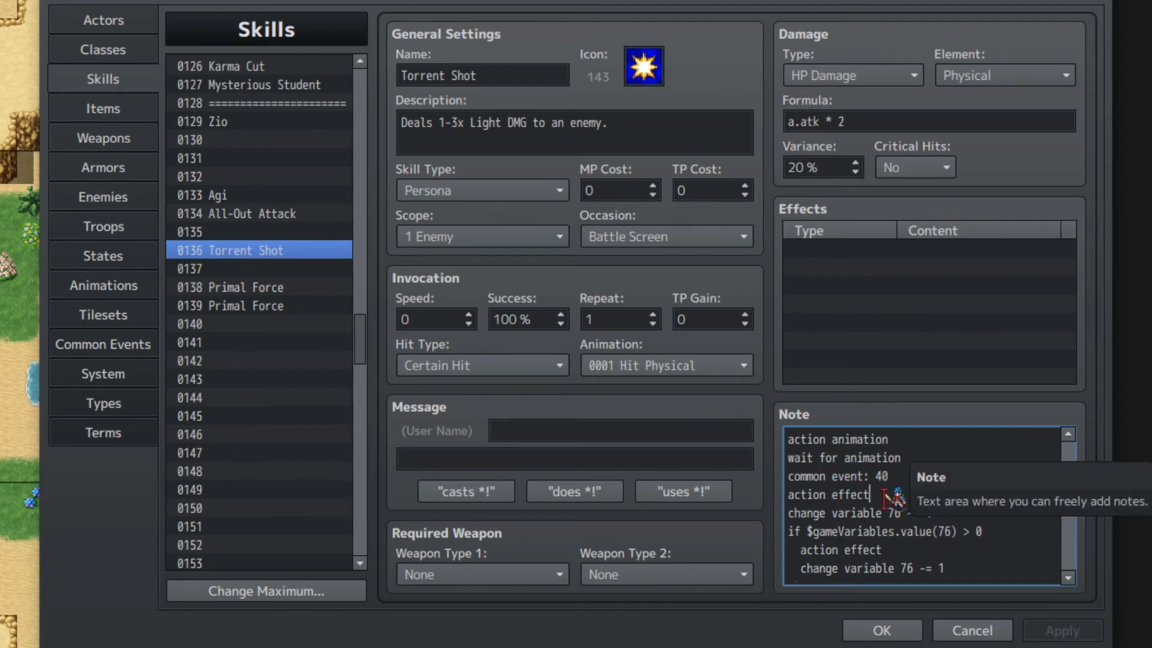
pyautogui.hotkey('shift', 'Left')
pyautogui.hotkey('shift', 'Left')
pyautogui.hotkey('shift', 'Left')
pyautogui.hotkey('shift', 'Left')
pyautogui.hotkey('shift', 'Left')
pyautogui.hotkey('shift', 'Left')
pyautogui.hotkey('shift', 'Left')
pyautogui.hotkey('shift', 'Left')
pyautogui.hotkey('shift', 'Left')
pyautogui.hotkey('shift', 'Left')
pyautogui.hotkey('shift', 'Left')
pyautogui.hotkey('shift', 'Left')
pyautogui.hotkey('shift', 'Left')
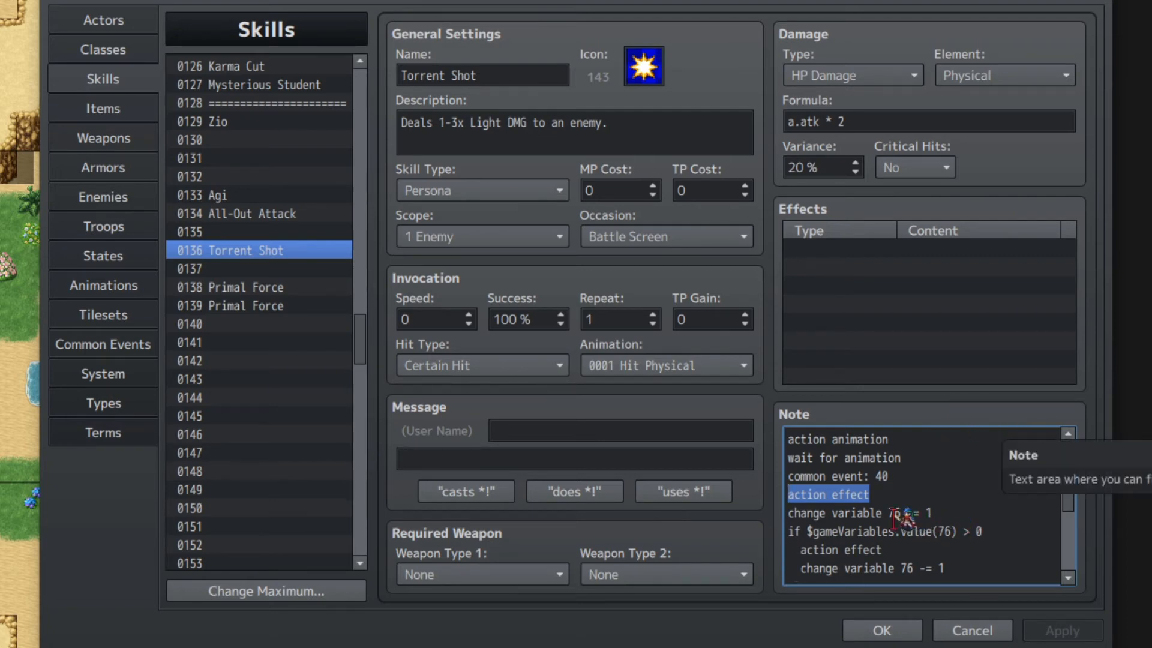
# - Examine the first "change variable 76 -= 1" line and highlight "action effect" inside the first "$gameVariables.value(76) > 0" condition
pyautogui.doubleClick(927, 512)
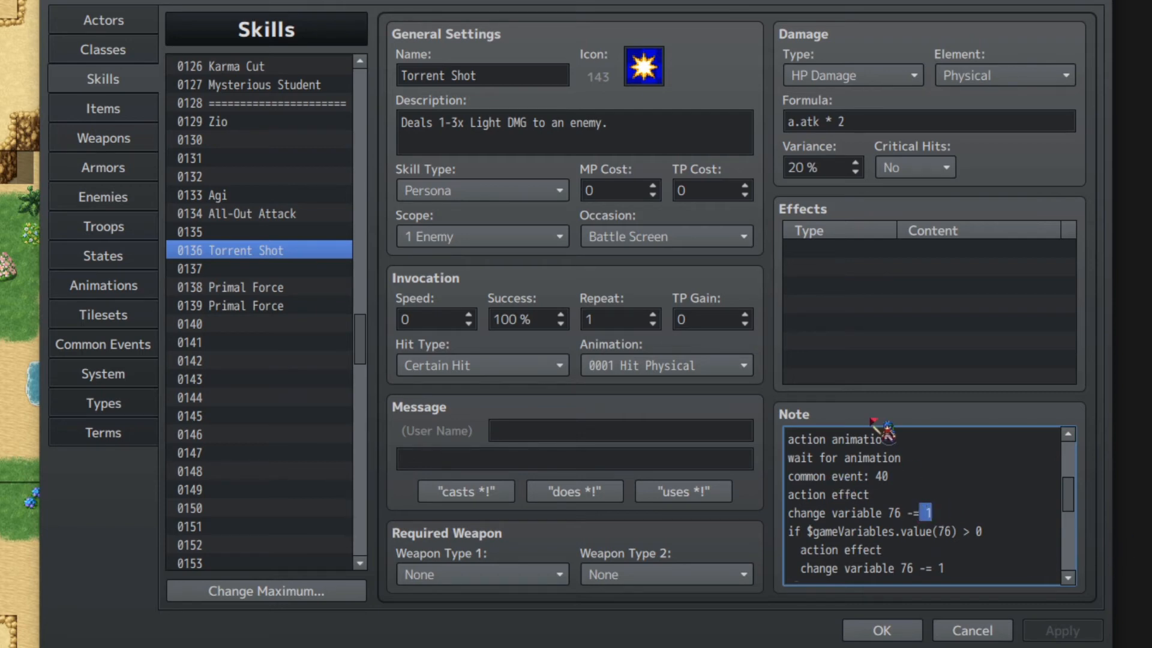
pyautogui.moveTo(887, 490); pyautogui.dragTo(741, 501)
pyautogui.scroll(-1, 906, 458)
pyautogui.click(851, 477)
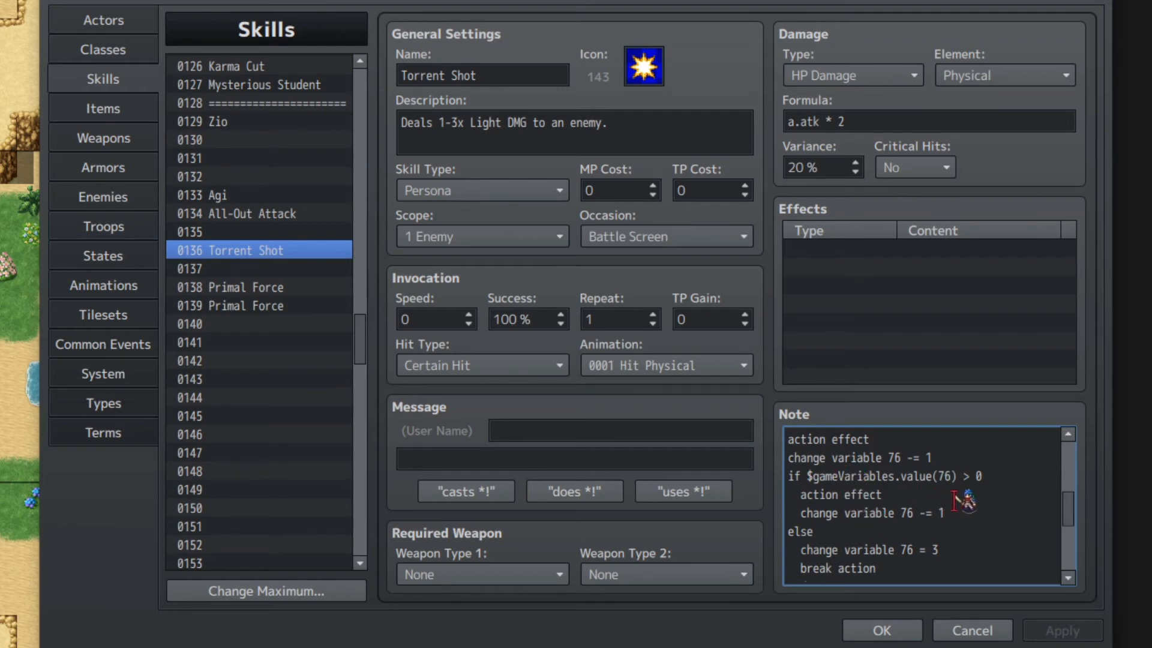
pyautogui.moveTo(976, 475); pyautogui.dragTo(1006, 489)
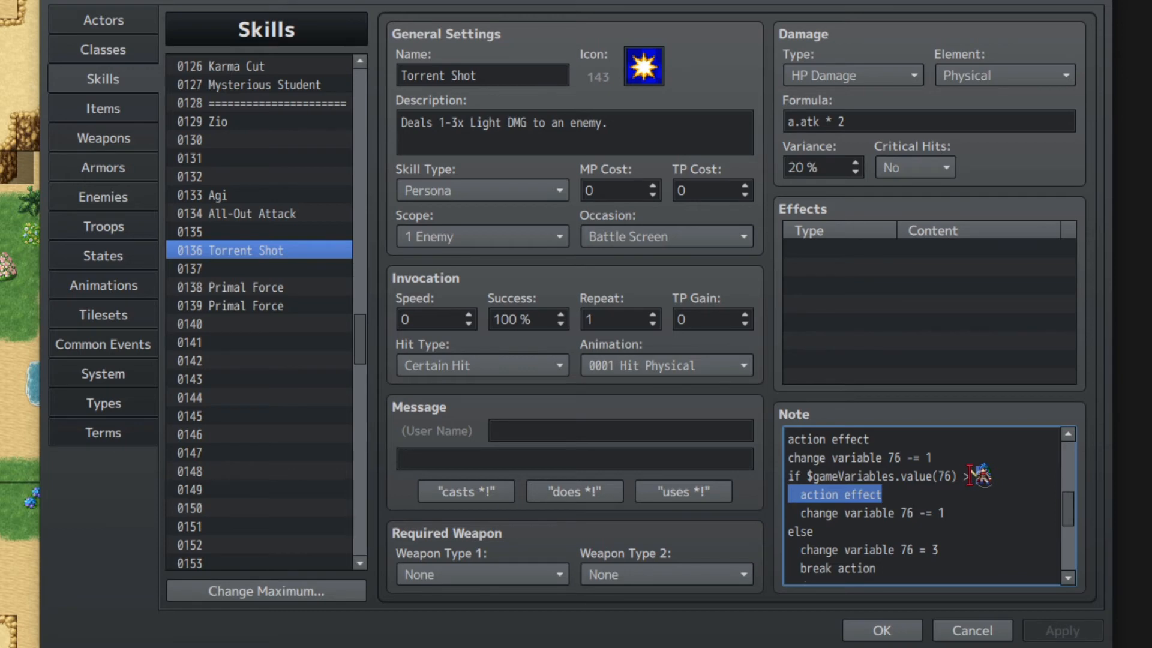
pyautogui.moveTo(882, 494); pyautogui.dragTo(809, 504)
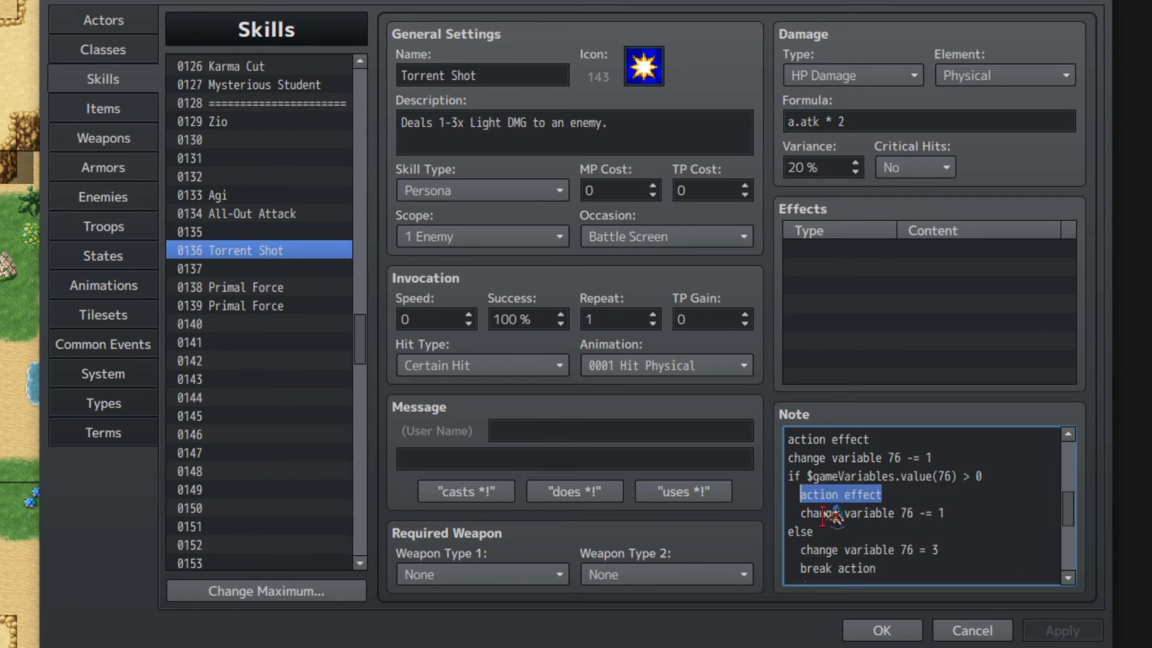
# - Examine the variable 76 changes in the first condition and its else branch, and highlight the "break action" line
pyautogui.doubleClick(907, 512)
pyautogui.doubleClick(941, 513)
pyautogui.scroll(-1, 967, 480)
pyautogui.moveTo(850, 499); pyautogui.dragTo(906, 495)
pyautogui.doubleClick(936, 495)
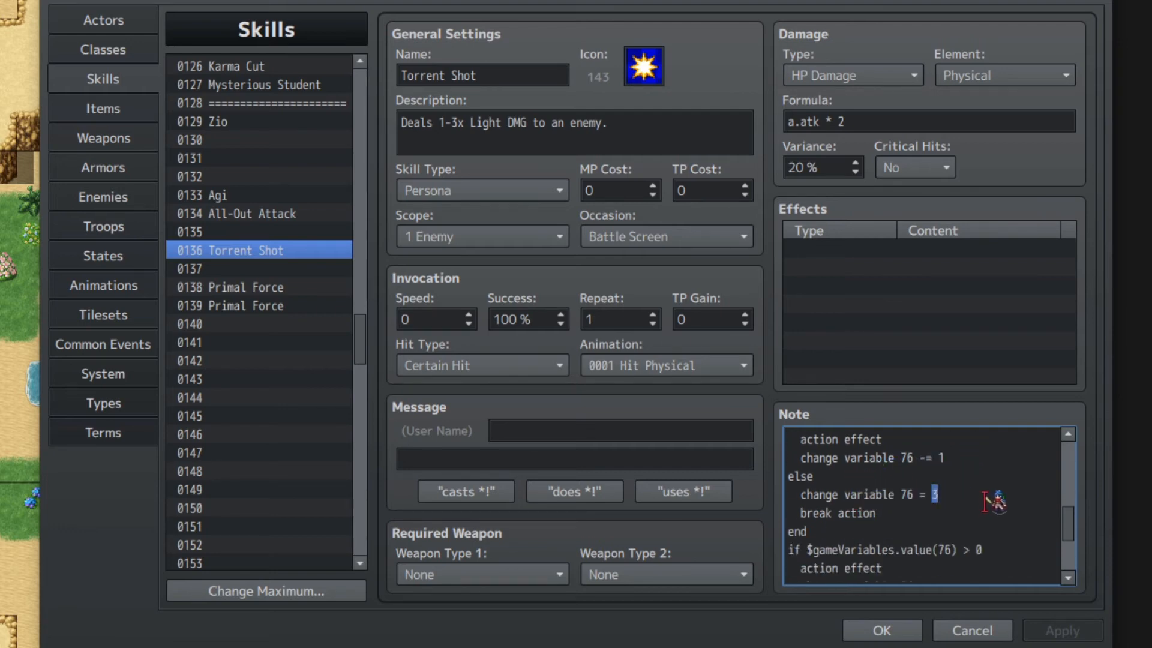
pyautogui.moveTo(877, 512); pyautogui.dragTo(816, 516)
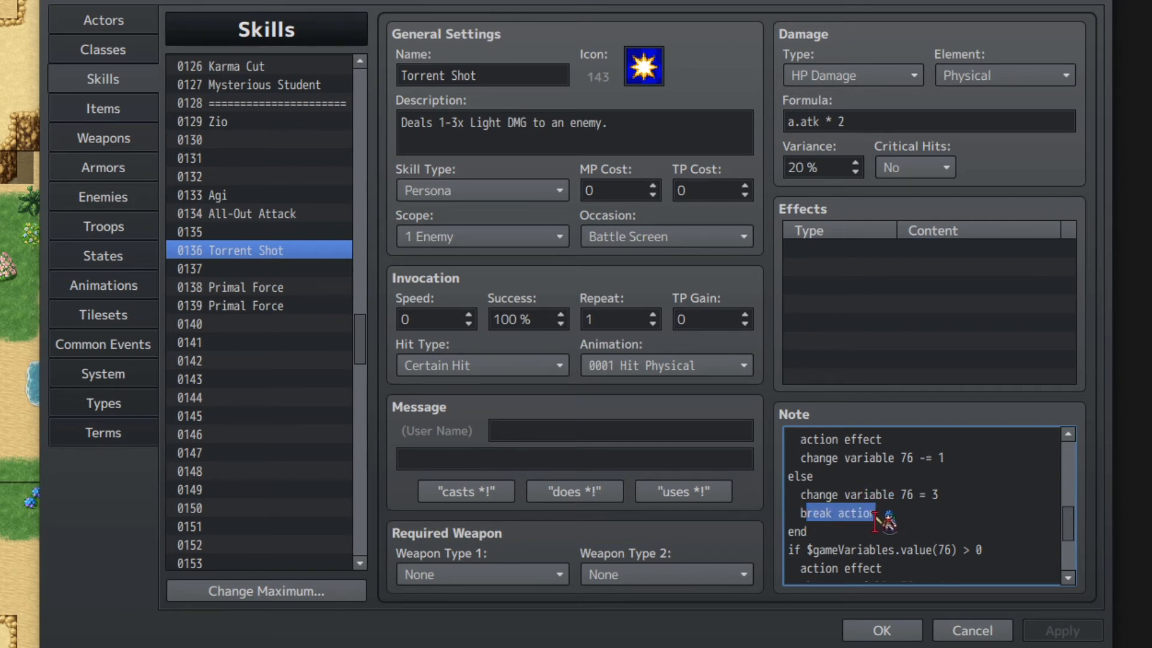
# - Retype the value 3 in the first else branch's "change variable 76 = 3" line of the note
pyautogui.click(954, 495)
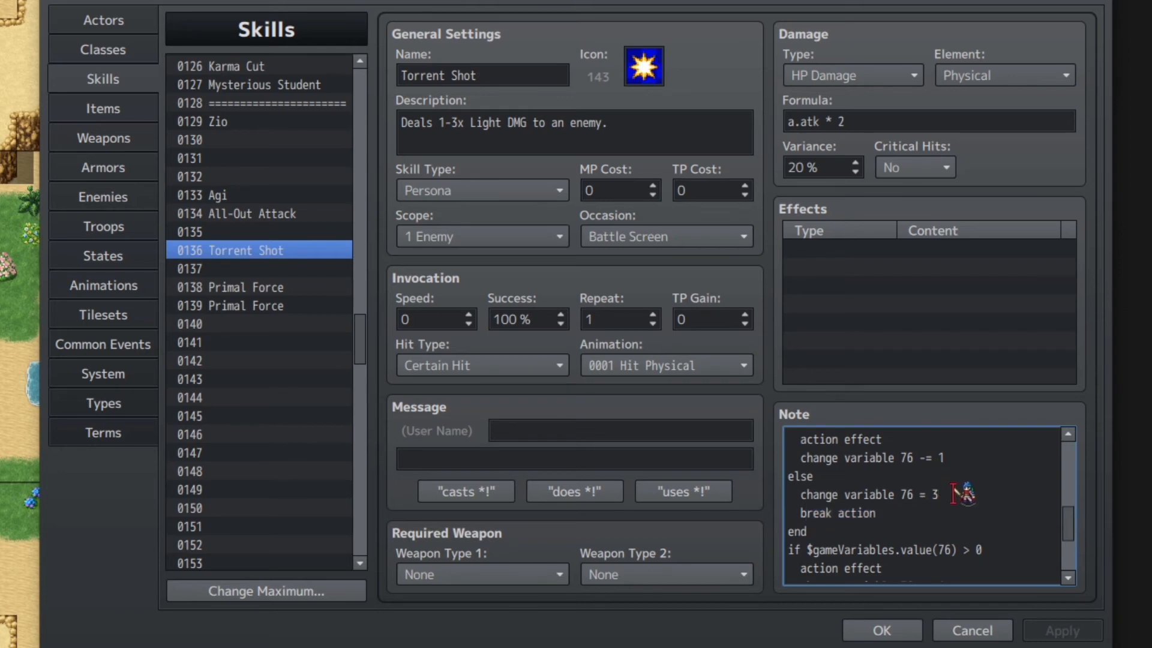
pyautogui.rightClick(954, 495)
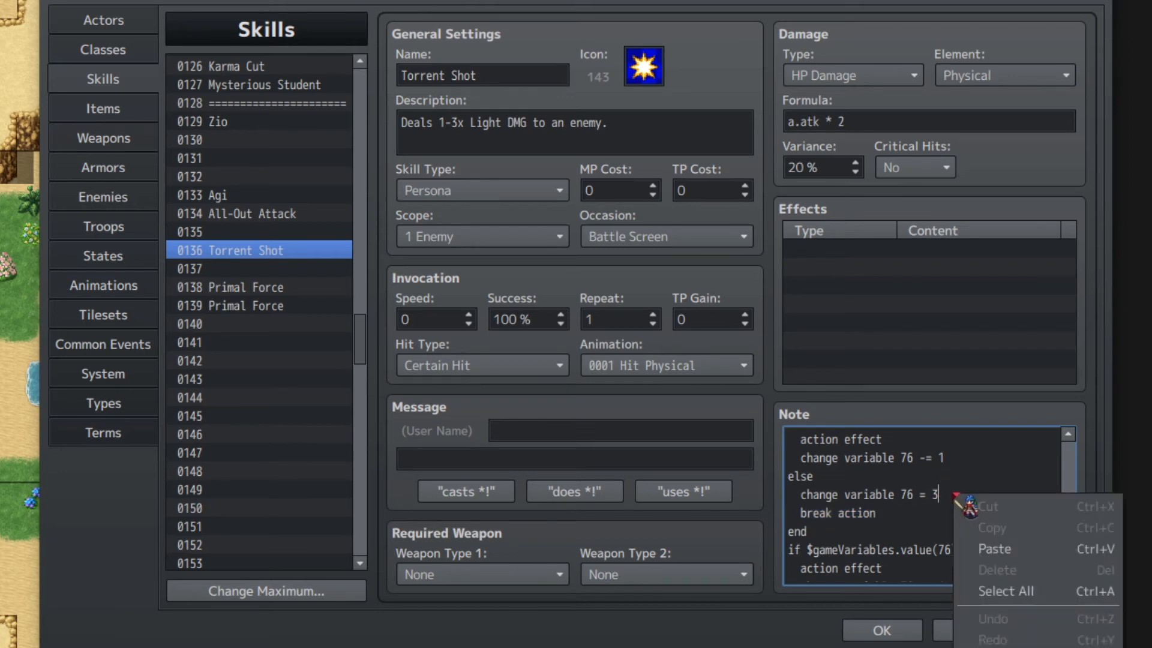
pyautogui.press('Escape')
pyautogui.press('BackSpace')
pyautogui.write('3')
# - Examine the second "$gameVariables.value(76) > 0" condition and compare it with the first one in the skill's note
pyautogui.scroll(-1, 900, 462)
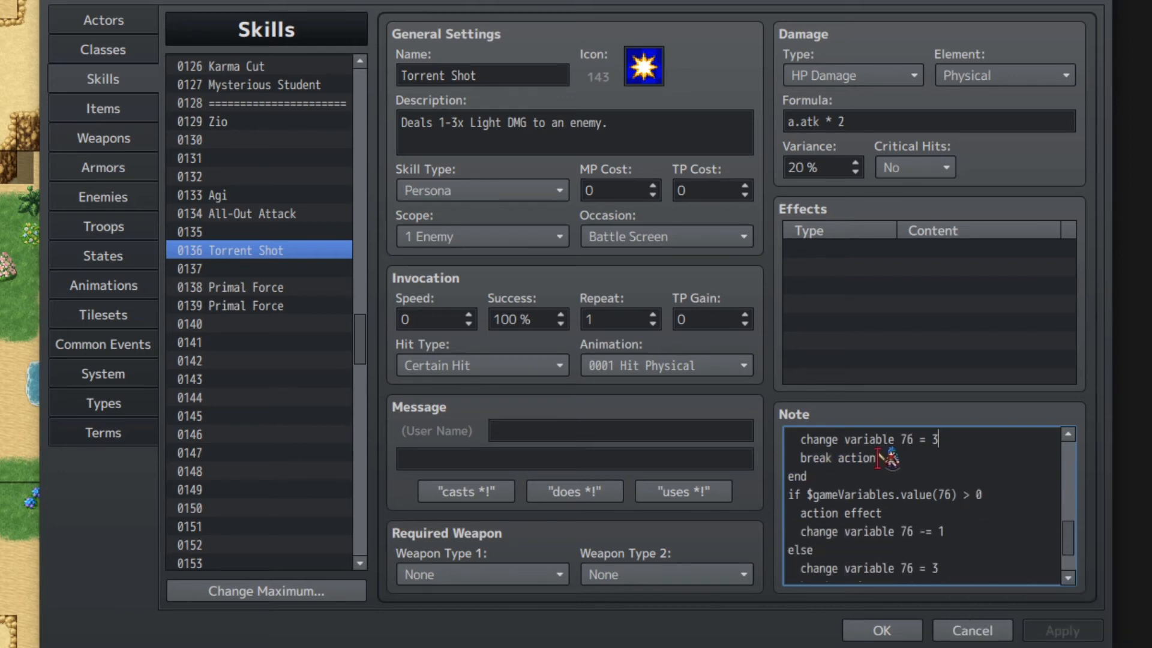
pyautogui.click(817, 512)
pyautogui.scroll(-1, 864, 474)
pyautogui.moveTo(858, 533); pyautogui.dragTo(814, 478)
pyautogui.scroll(1, 821, 510)
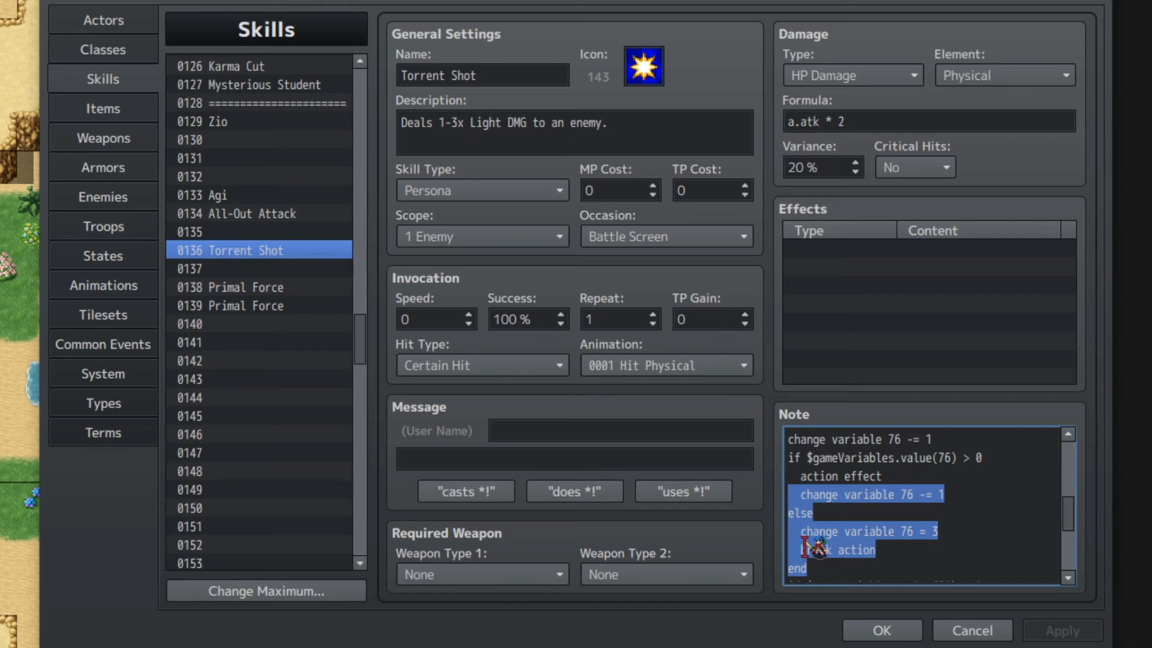
# - Highlight the entire first conditional block in the note, from "if $gameVariables.value(76) > 0" through its "end" line
pyautogui.moveTo(844, 458); pyautogui.dragTo(938, 544)
pyautogui.click(829, 569)
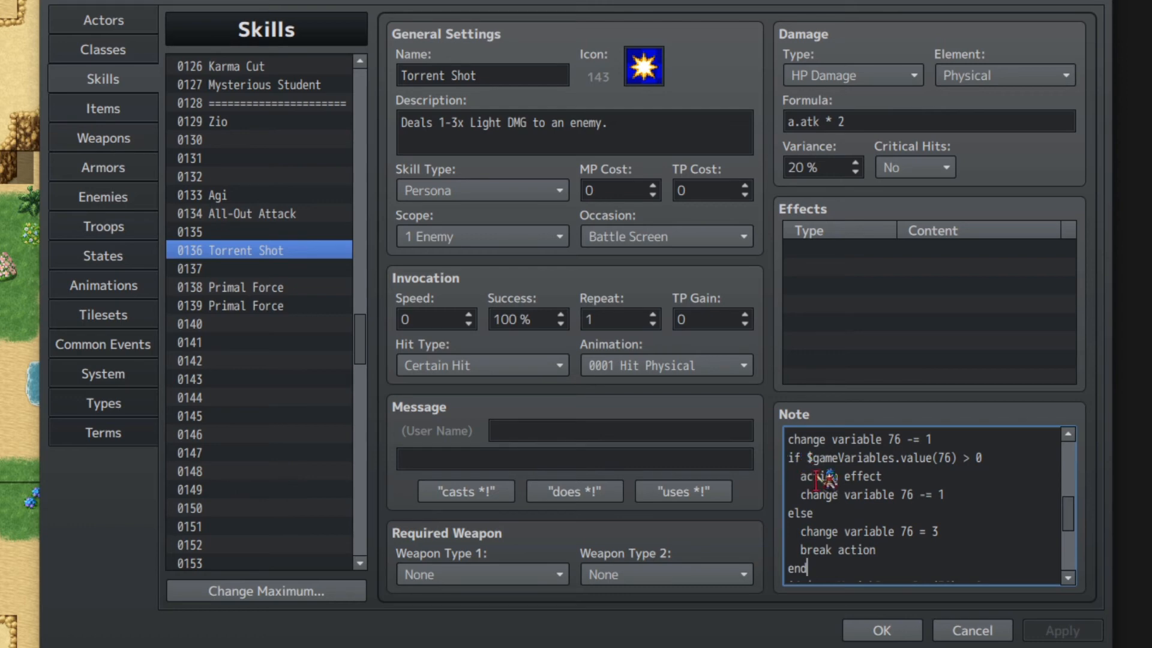
pyautogui.moveTo(828, 566); pyautogui.dragTo(787, 457)
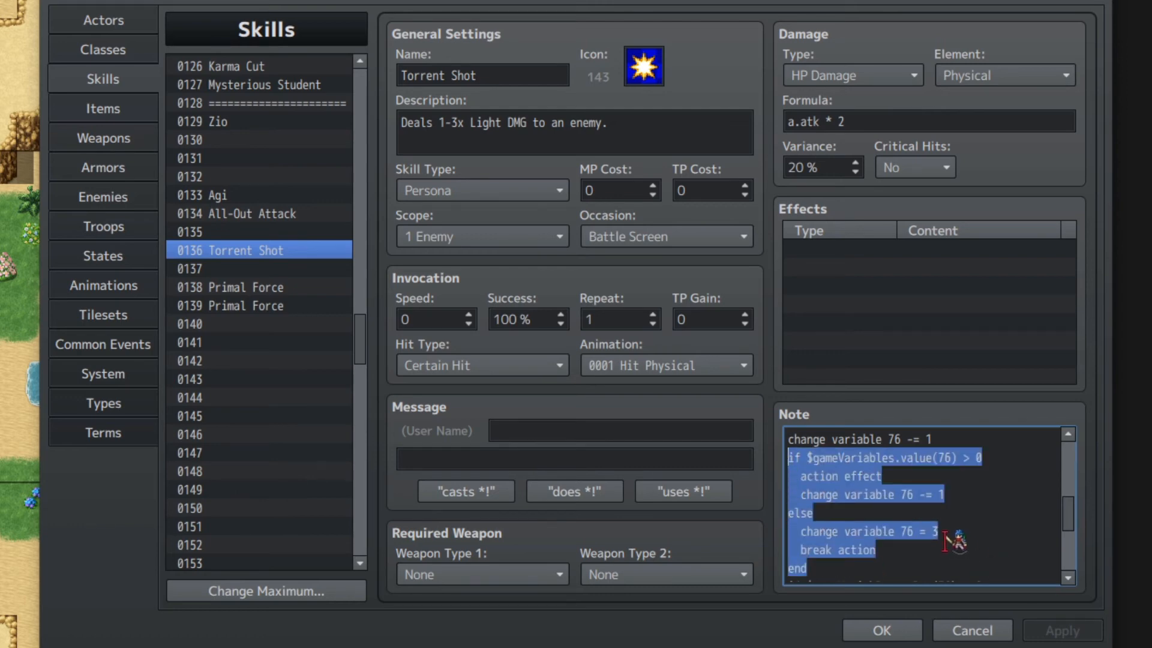
# - Examine the second conditional block through the closing "</target action>" tag of the skill's note
pyautogui.scroll(-1, 957, 540)
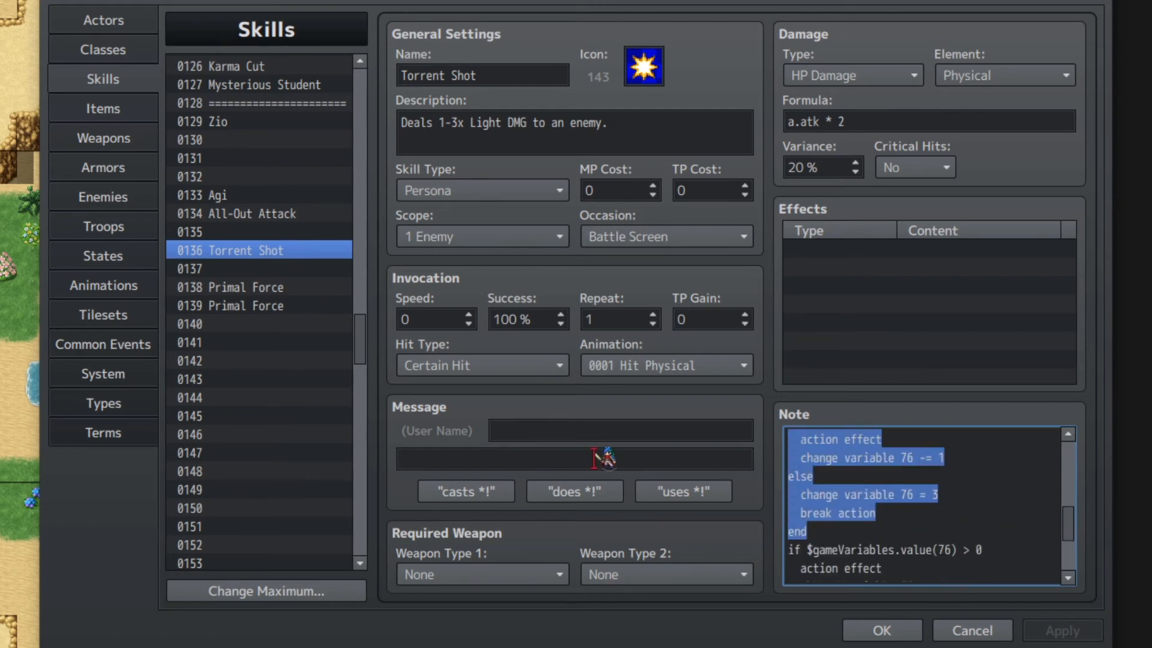
pyautogui.scroll(-2, 894, 480)
pyautogui.moveTo(804, 476); pyautogui.dragTo(978, 553)
pyautogui.scroll(-1, 972, 540)
pyautogui.click(838, 536)
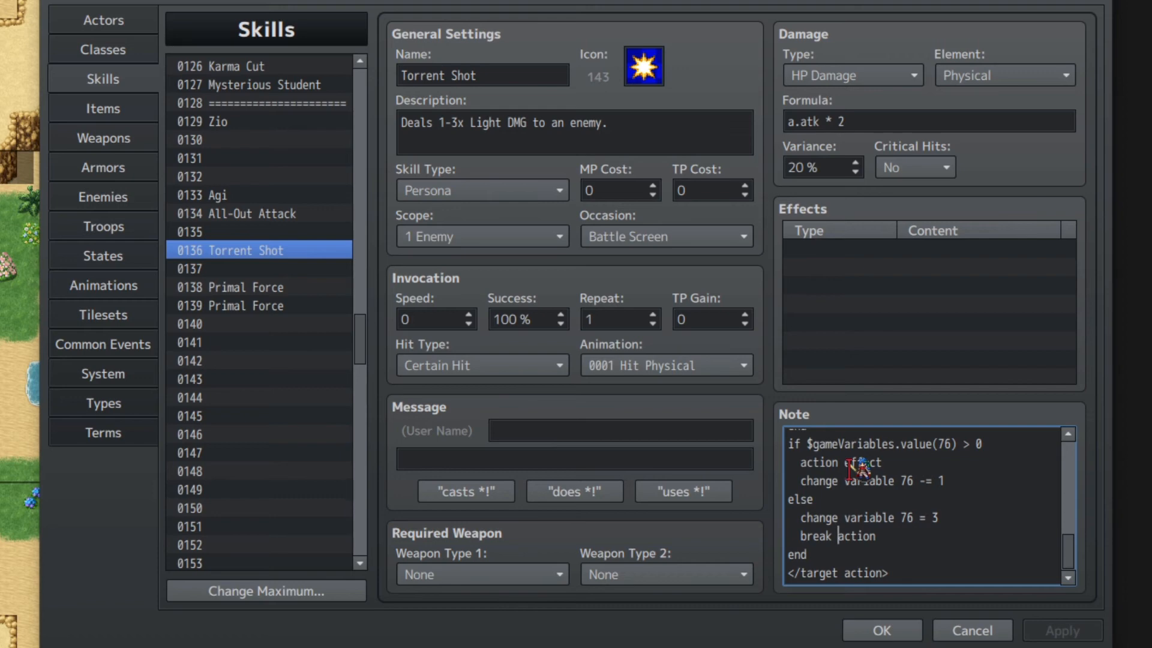
pyautogui.scroll(1, 850, 471)
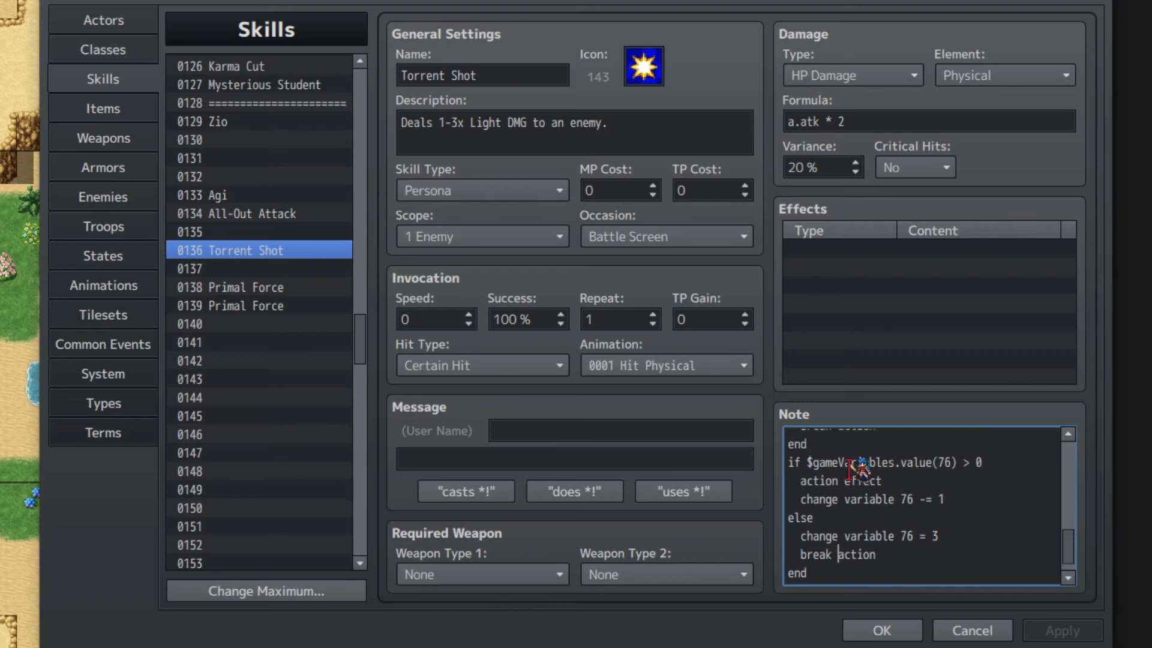